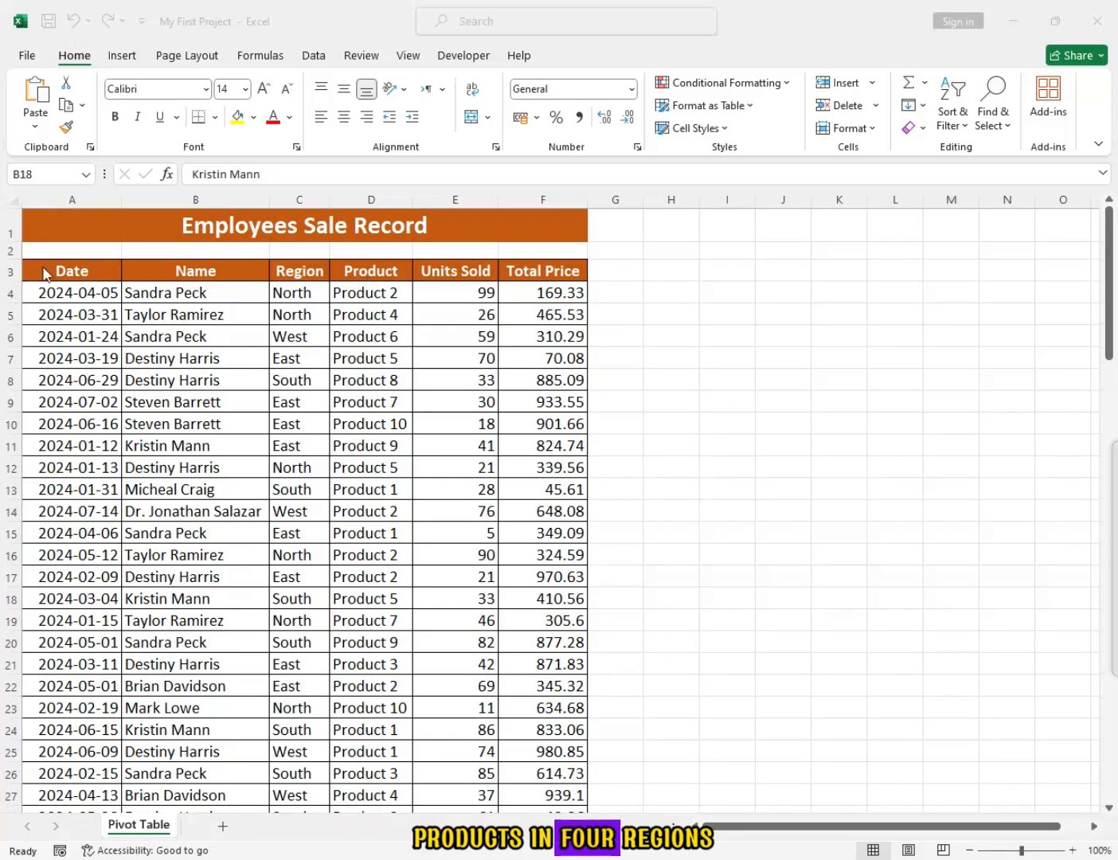
- Examine the column headers of the Employees Sale Record, from Date through Total Price
left_click(56, 272)
left_click(165, 276)
left_click(293, 271)
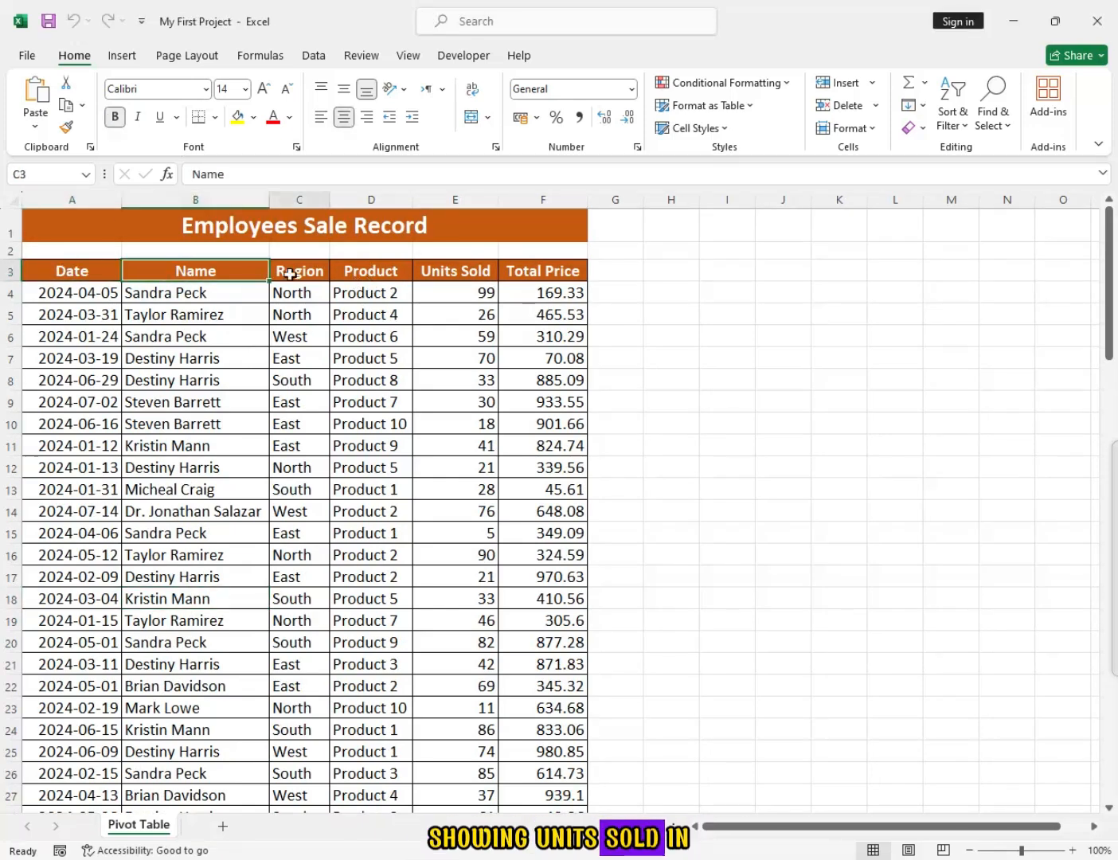
left_click(370, 271)
left_click(454, 270)
left_click(539, 275)
left_click(71, 358)
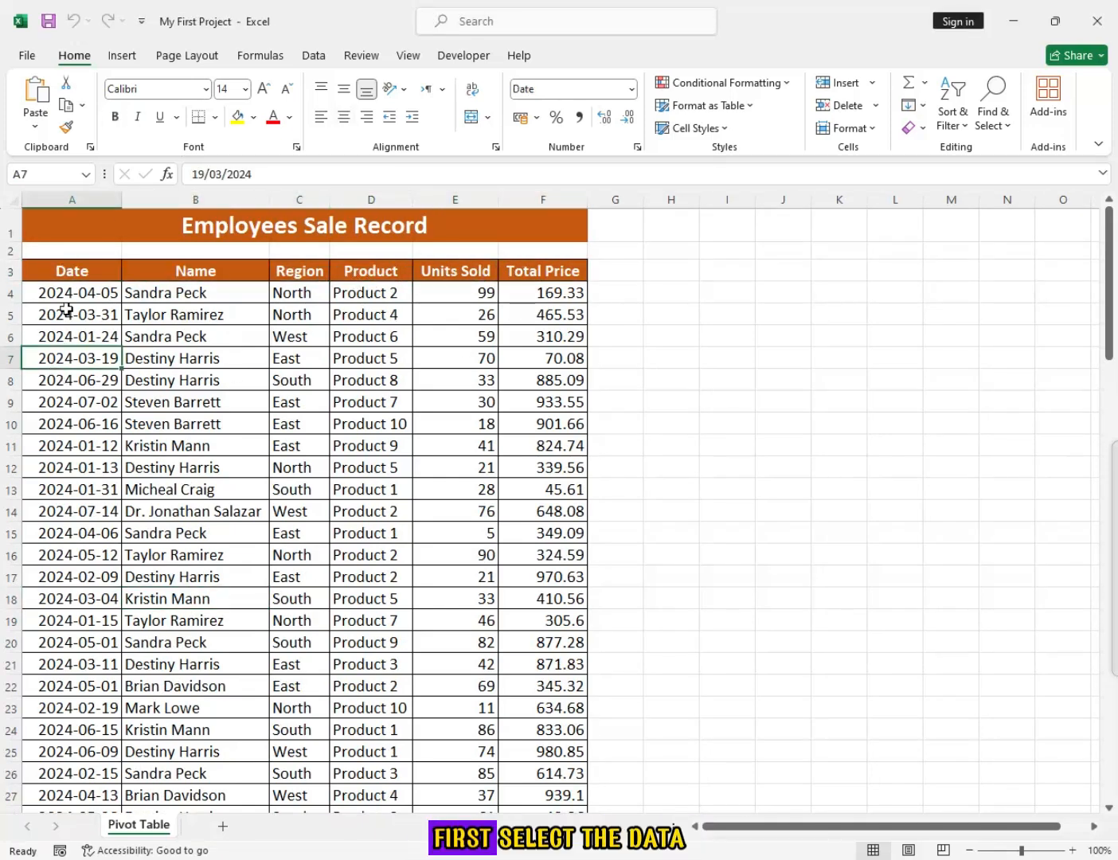
- Select the whole sales data set from A3 to F104, including headers, and start a PivotTable from that range
left_click(70, 274)
key("ctrl+a")
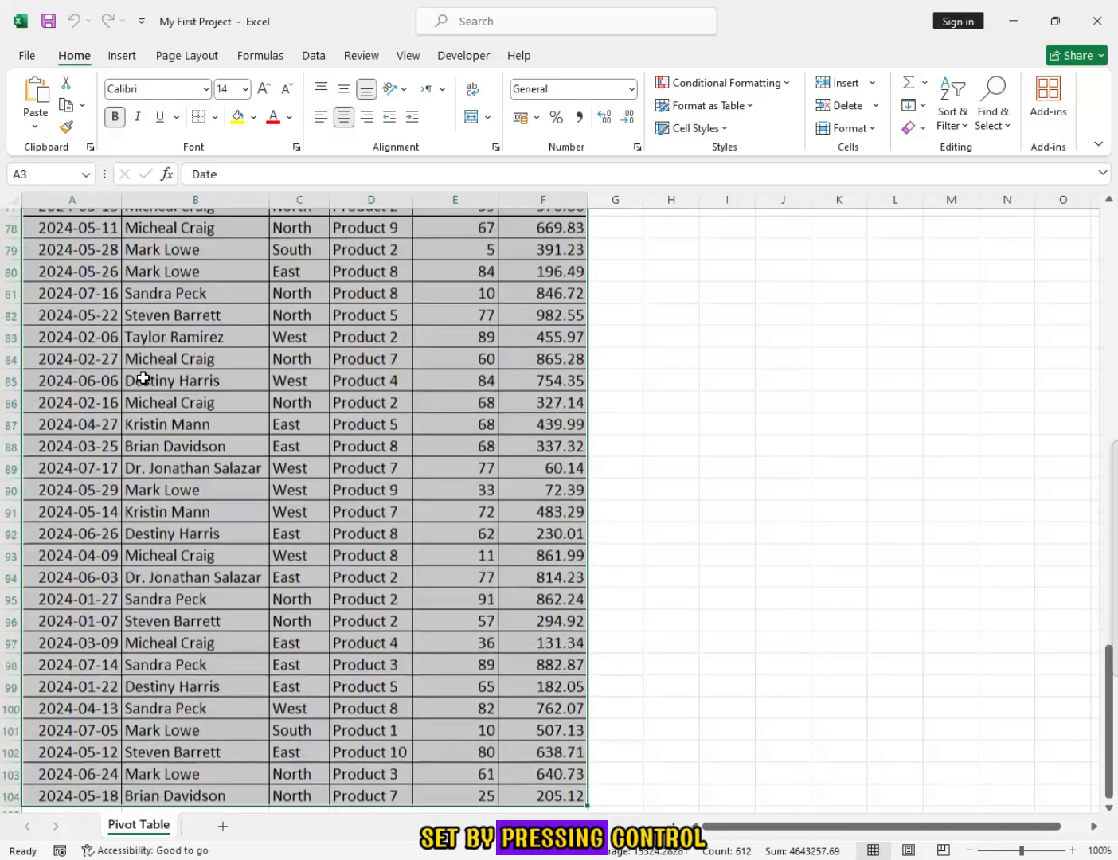
scroll(124, 385, "up", 20)
scroll(120, 389, "up", 3)
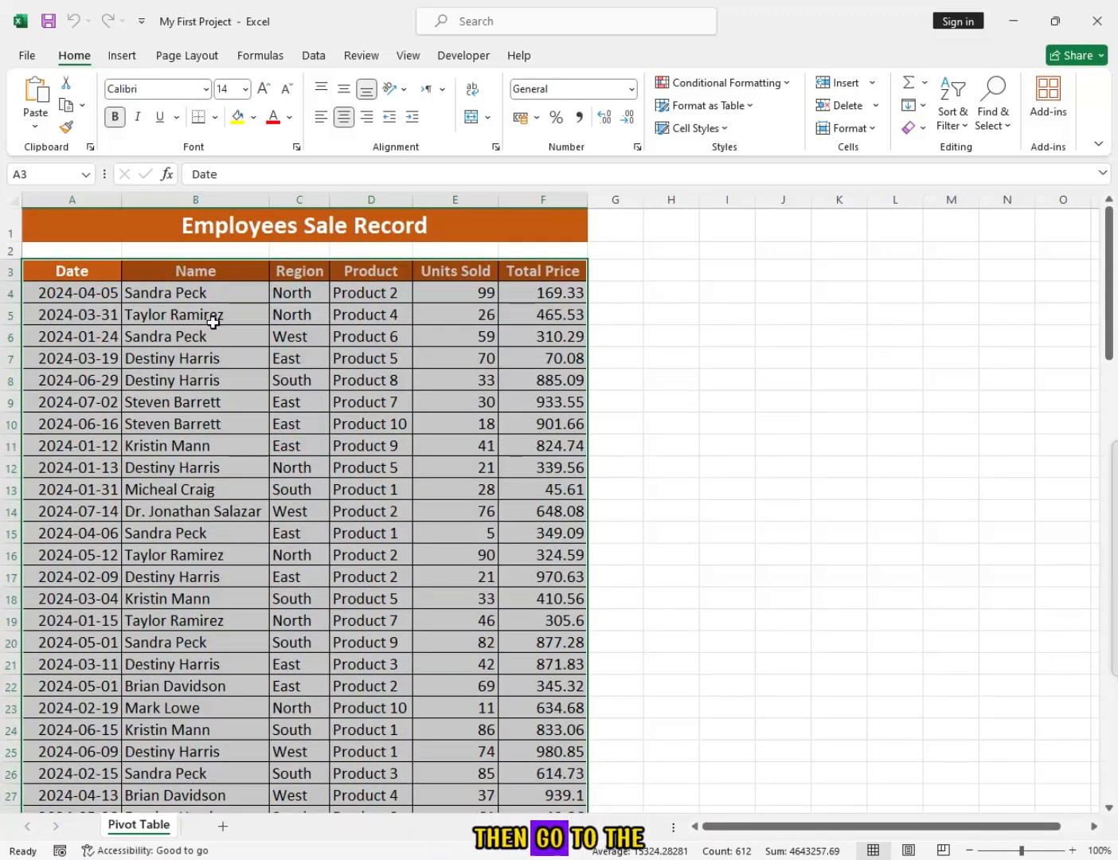
left_click(123, 58)
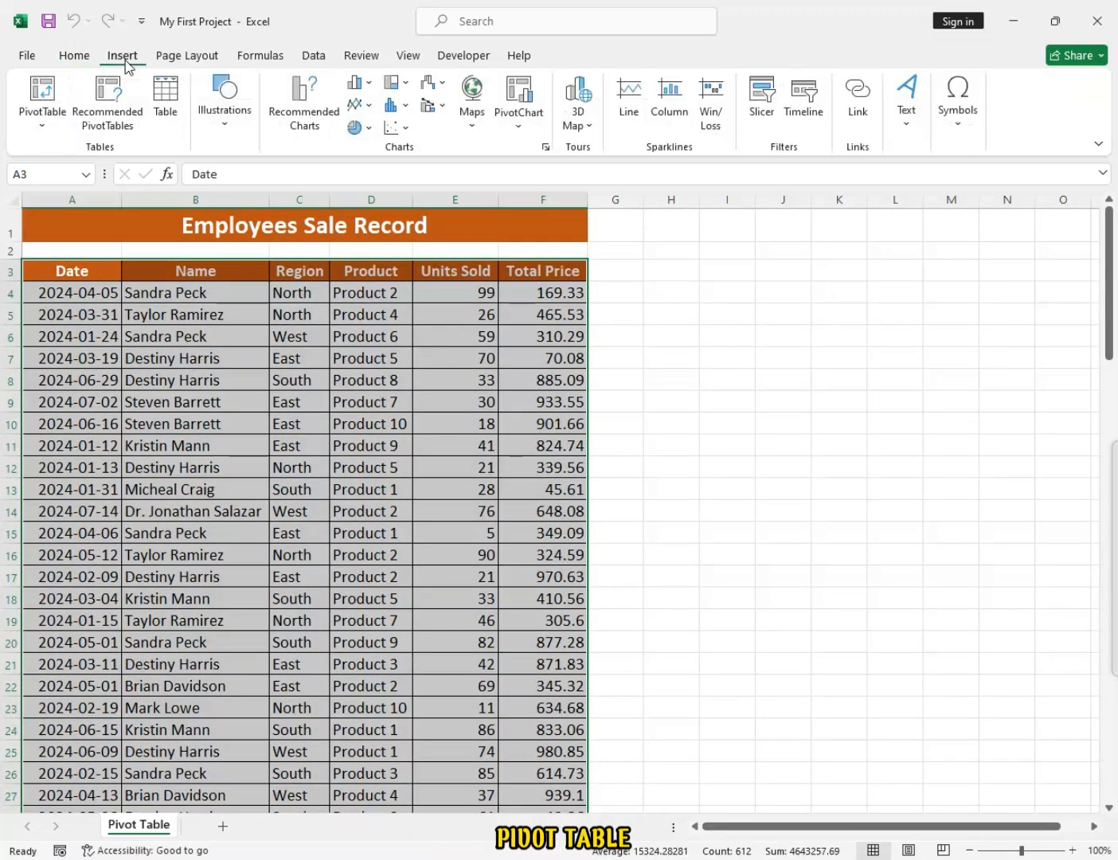
left_click(43, 97)
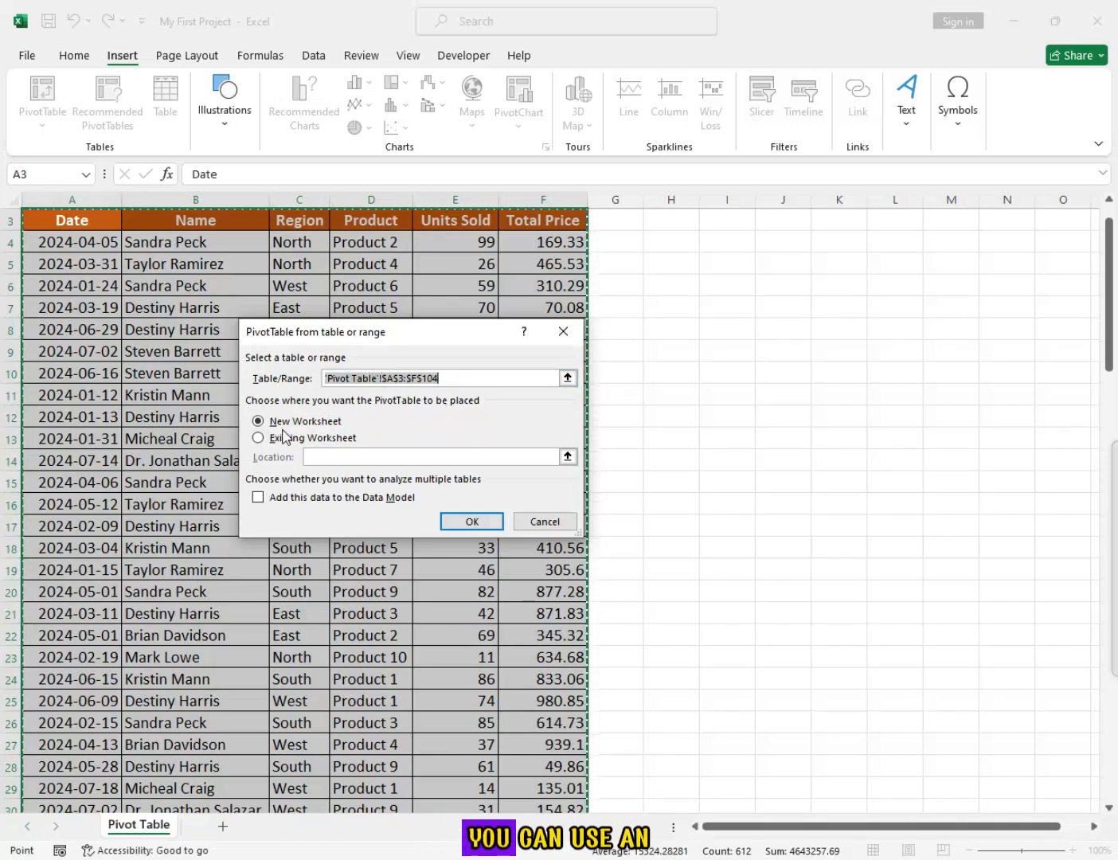
- Set the PivotTable's placement to cell H5 on the existing worksheet
left_click(310, 438)
left_click(567, 456)
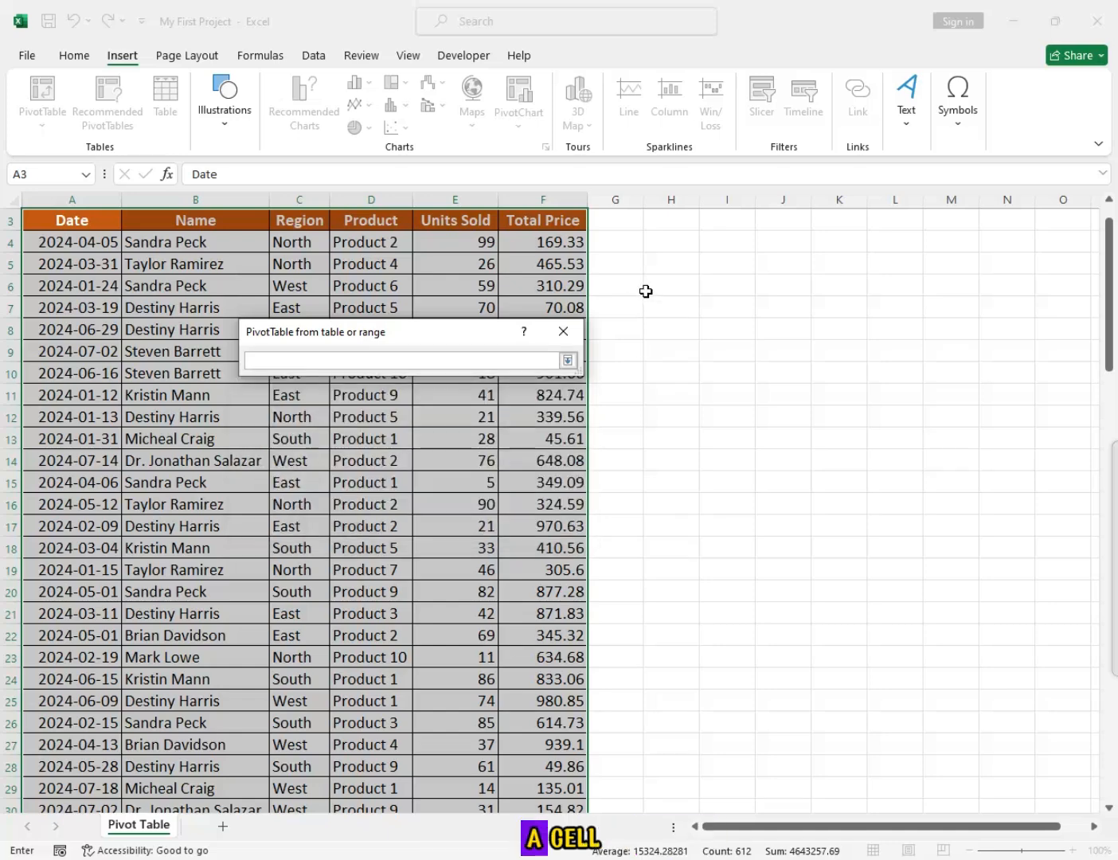
left_click(677, 266)
left_click(568, 360)
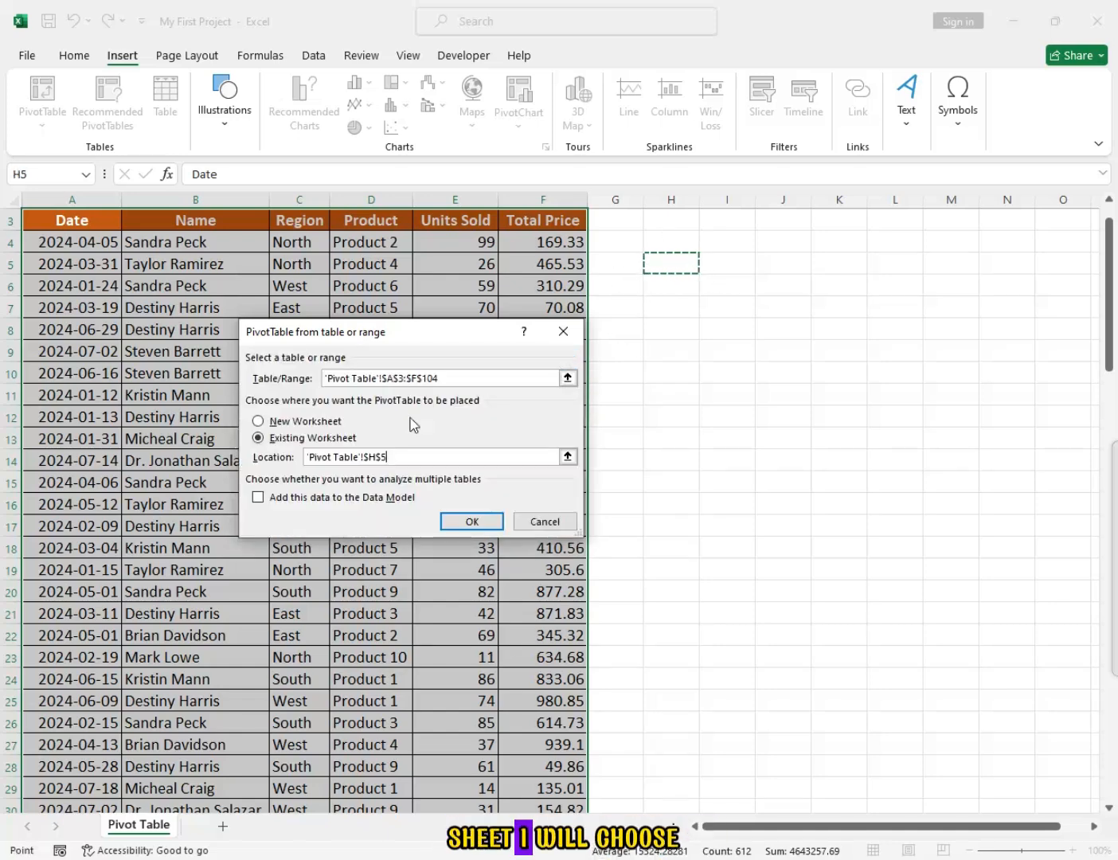
- Choose a new worksheet as the PivotTable's placement and create the empty PivotTable
left_click(275, 422)
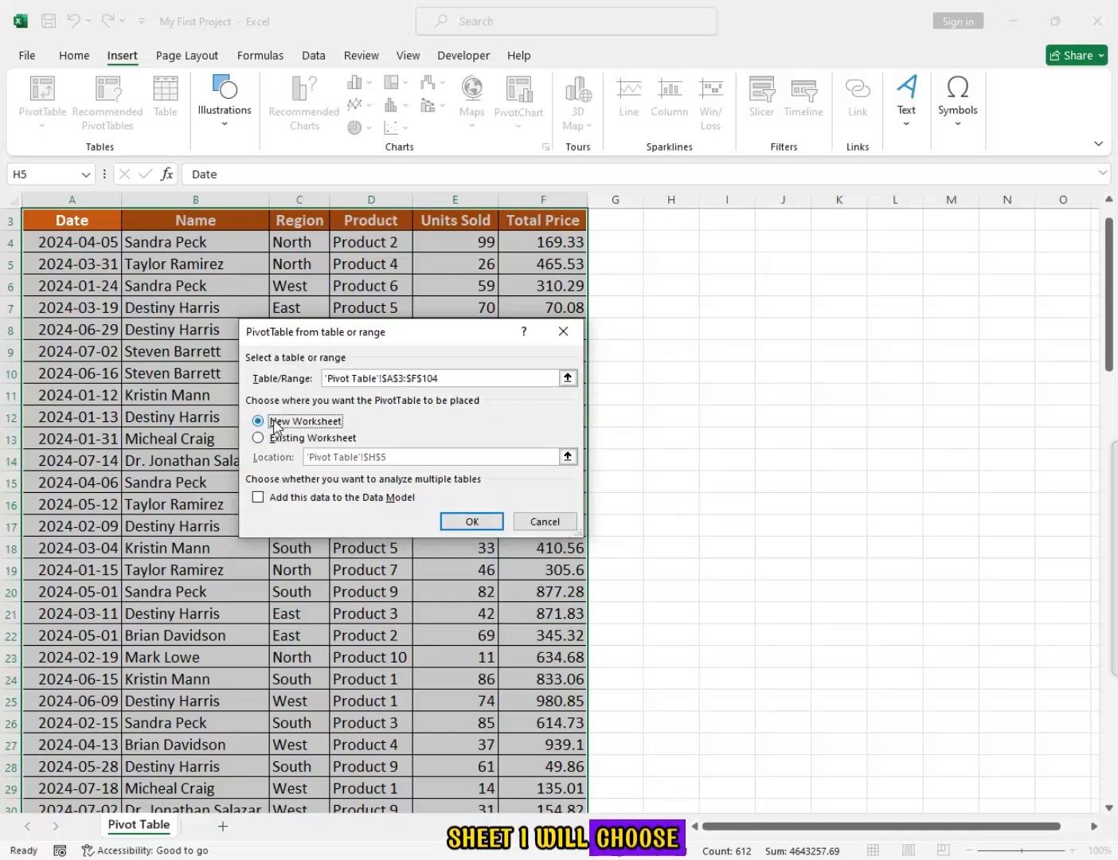
left_click(469, 522)
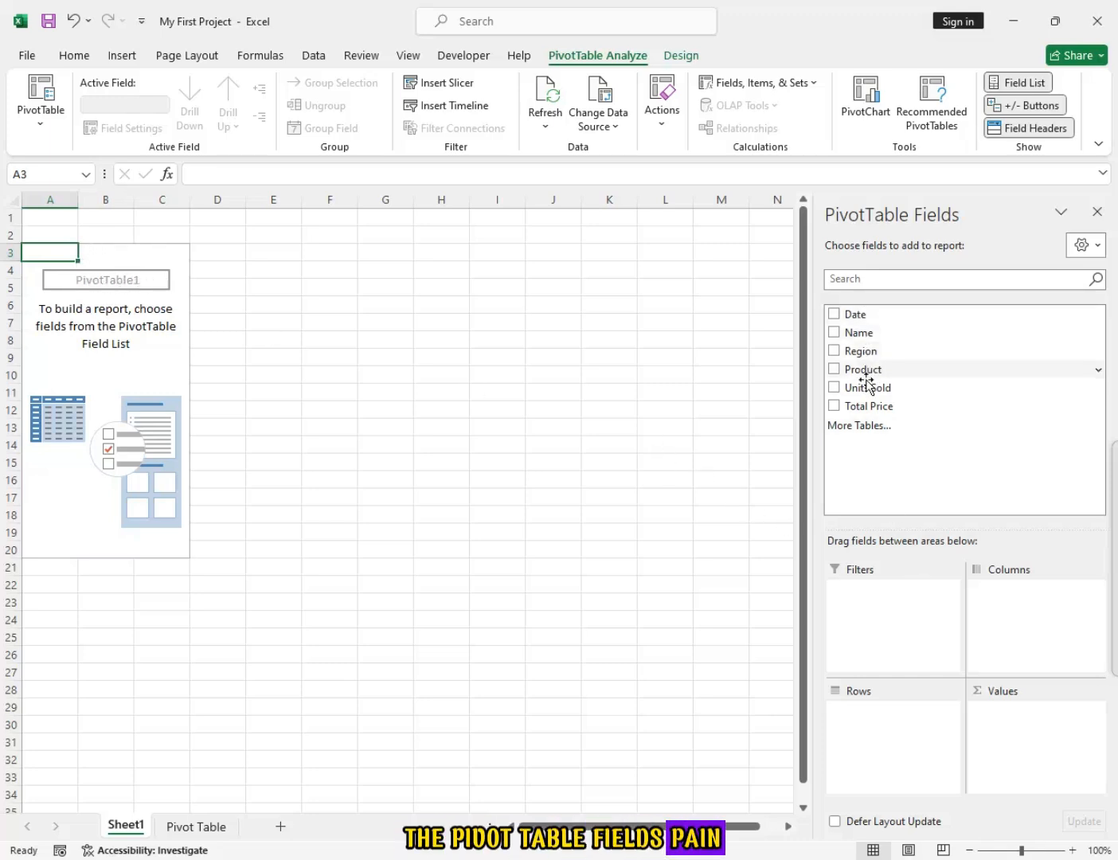
- Compare the available PivotTable fields with the header row on the Pivot Table sheet and return to Sheet1
left_click(196, 826)
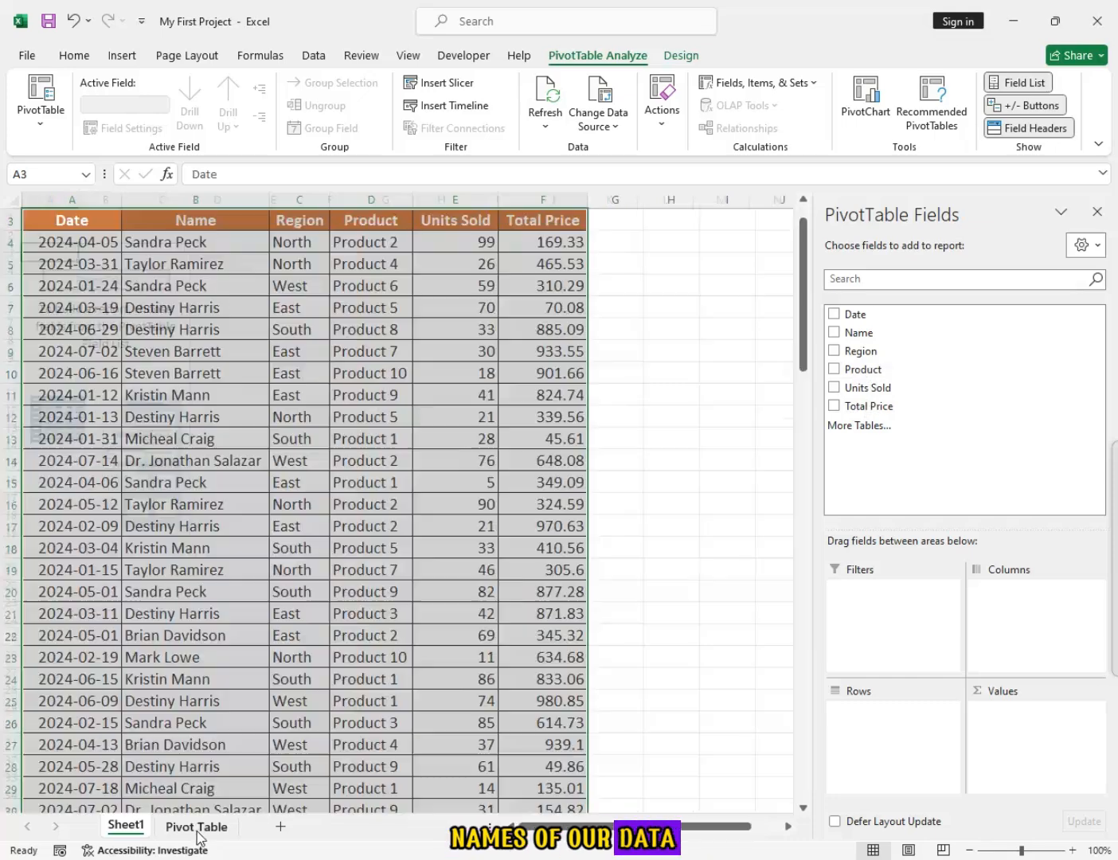
left_click_drag(105, 223, 567, 223)
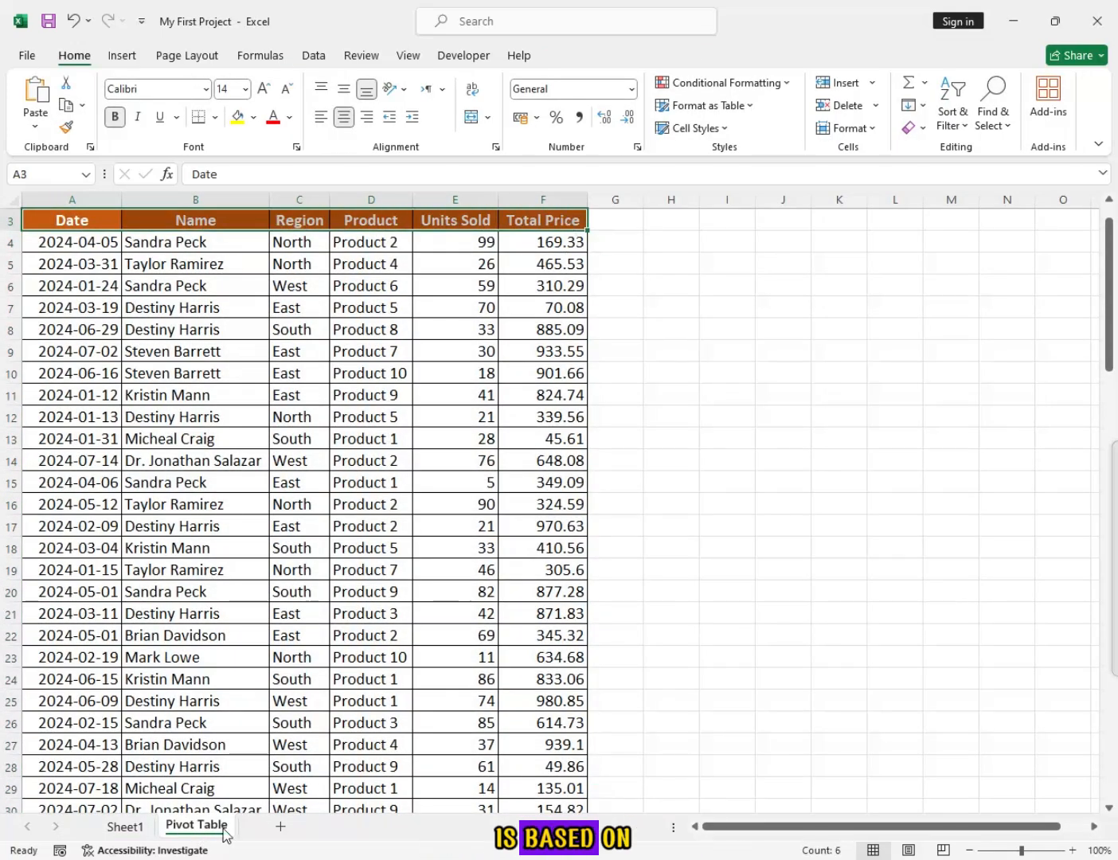
left_click(139, 830)
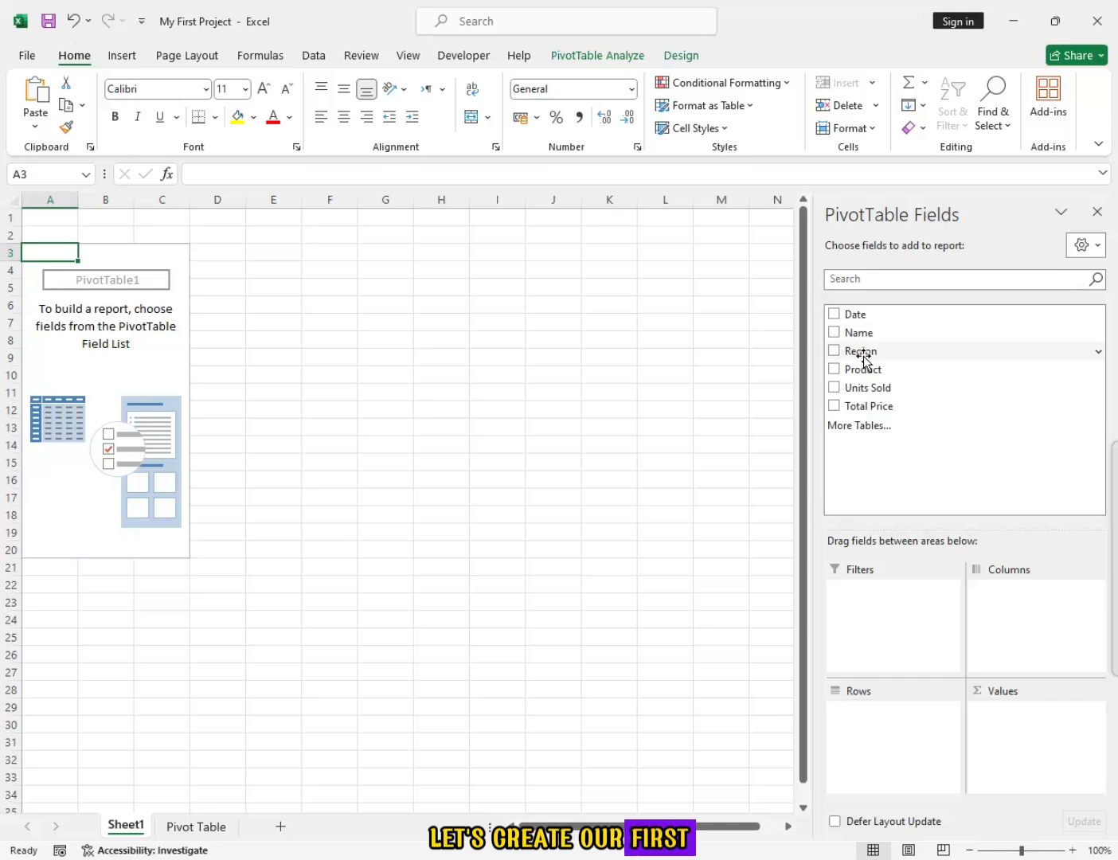
- Summarize sales by region, using Region as the row field and the sum of Total Price as the value
left_click_drag(862, 352, 879, 716)
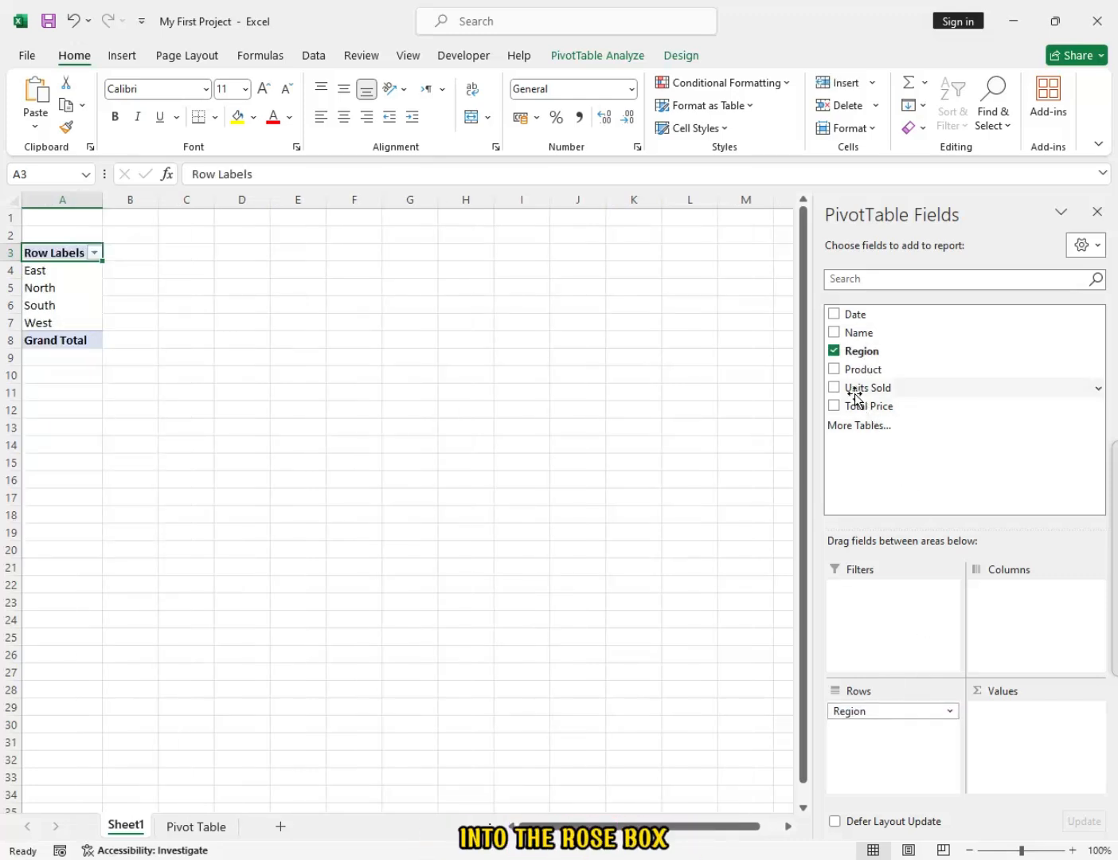
left_click_drag(850, 408, 1002, 720)
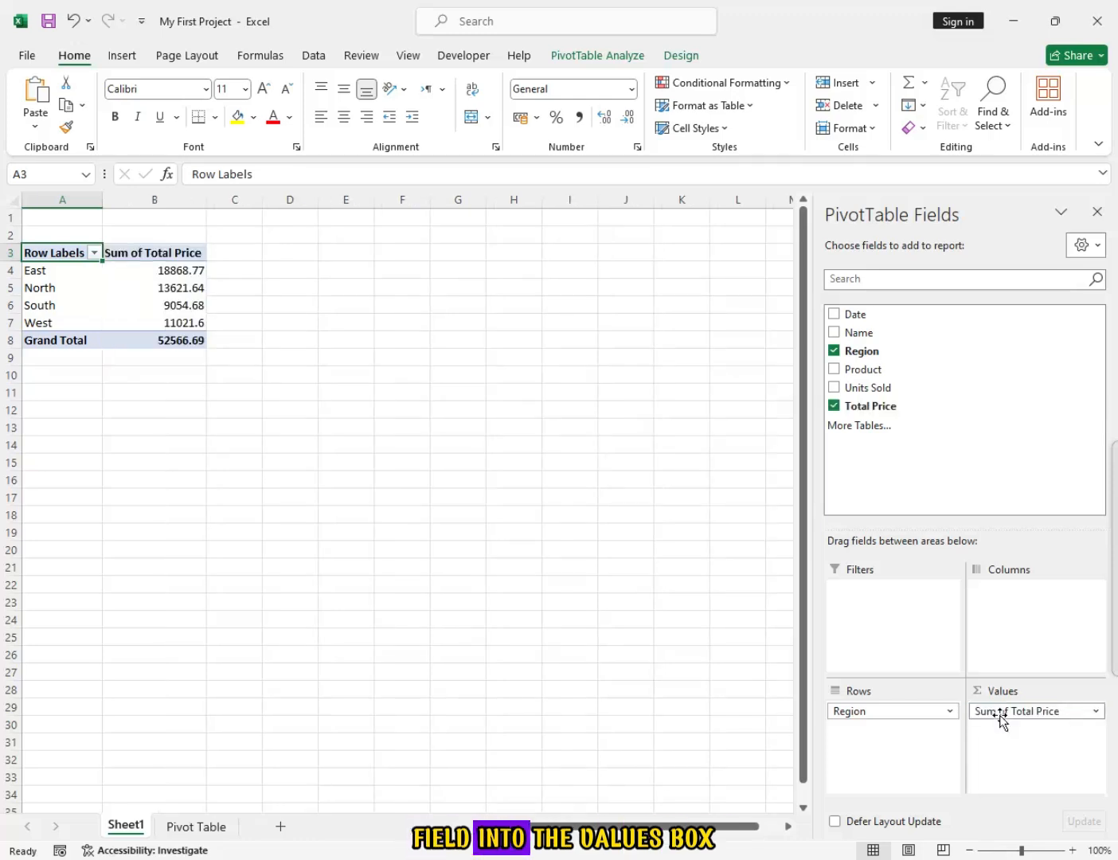
left_click(154, 270)
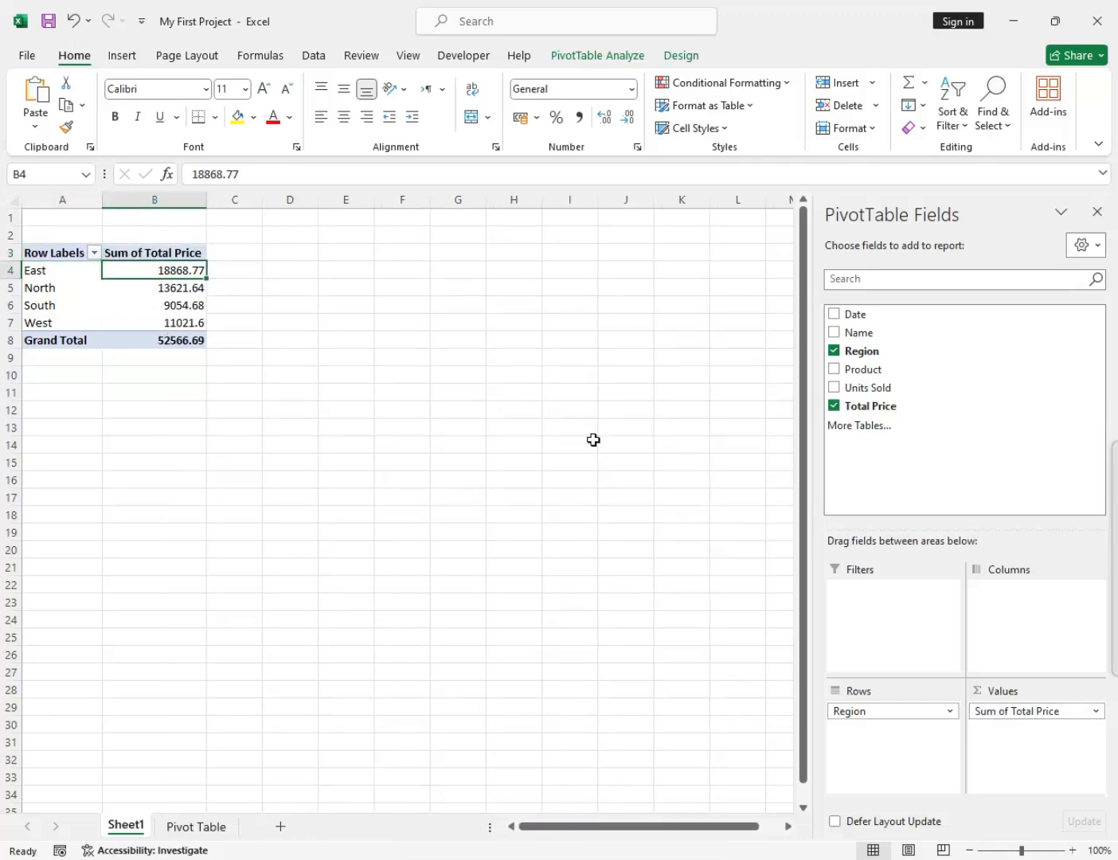
mouse_move(1082, 711)
left_mouse_down()
mouse_move(1097, 745)
mouse_move(1091, 721)
left_mouse_up()
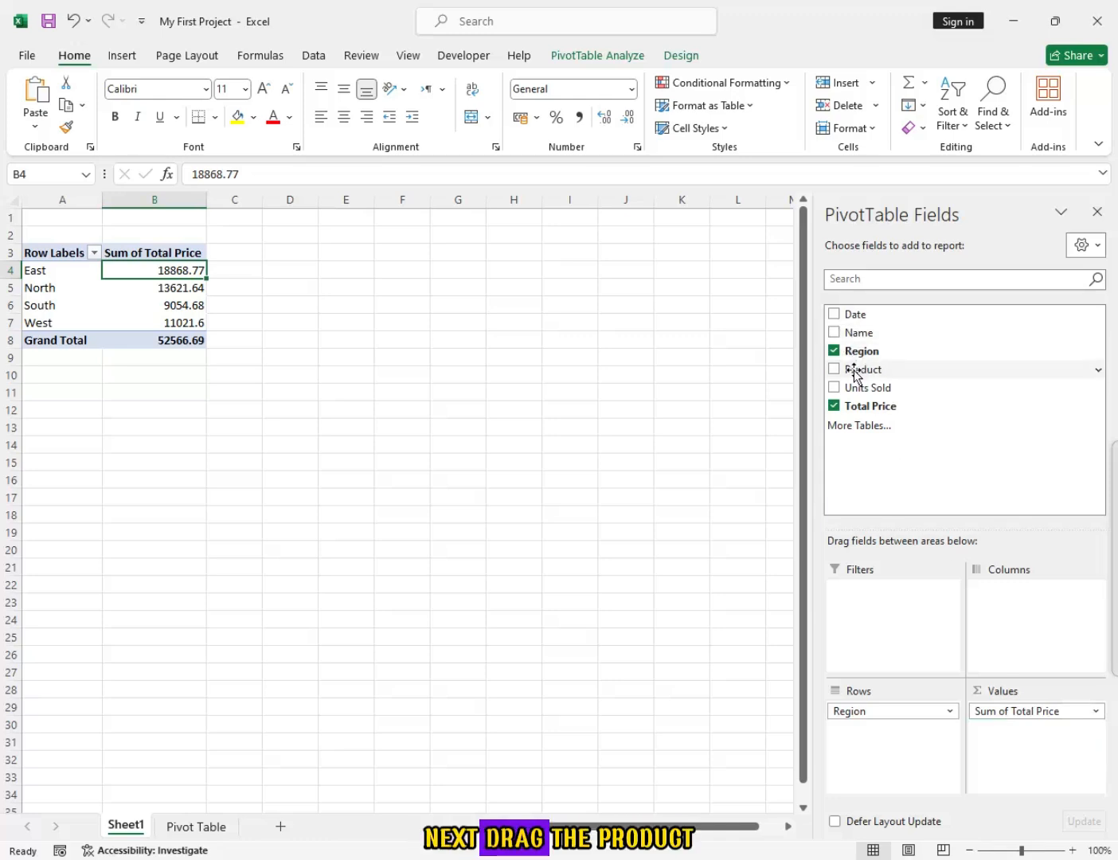
- Add Product as the column field of the pivot table and check the sales figures per region
left_click_drag(851, 370, 994, 603)
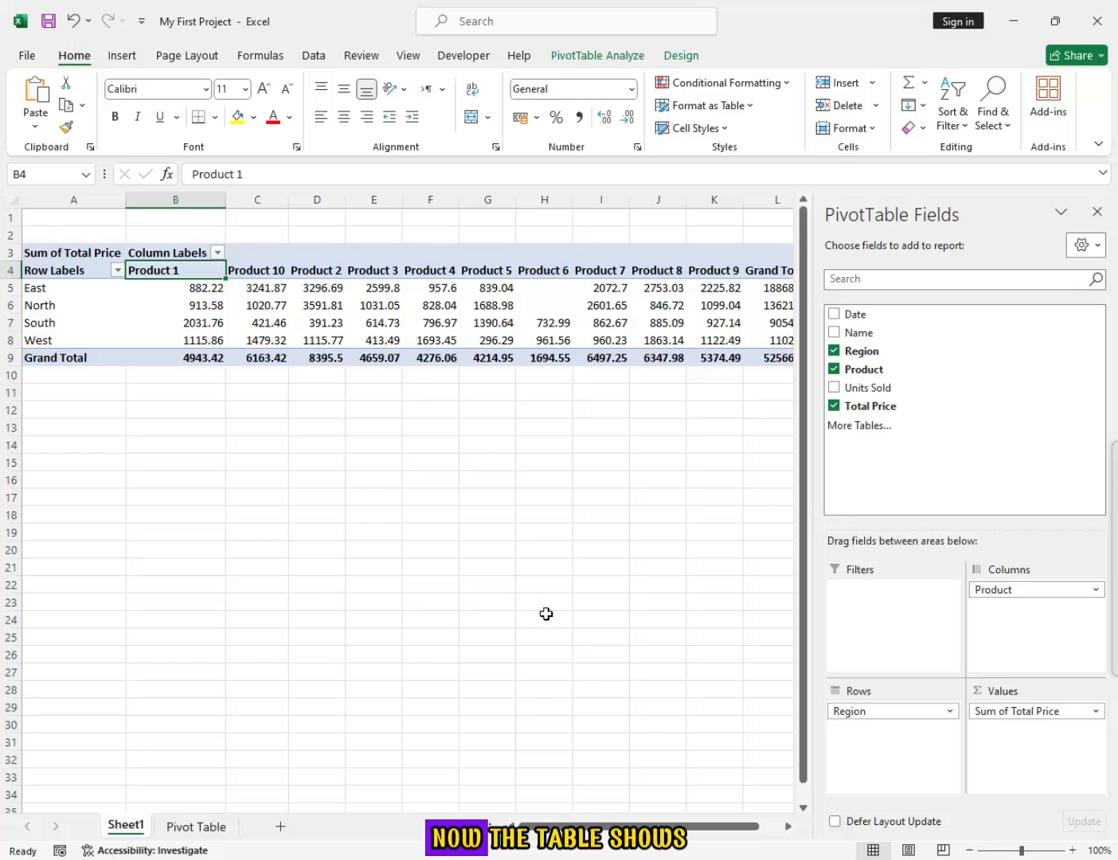
left_click_drag(700, 827, 554, 805)
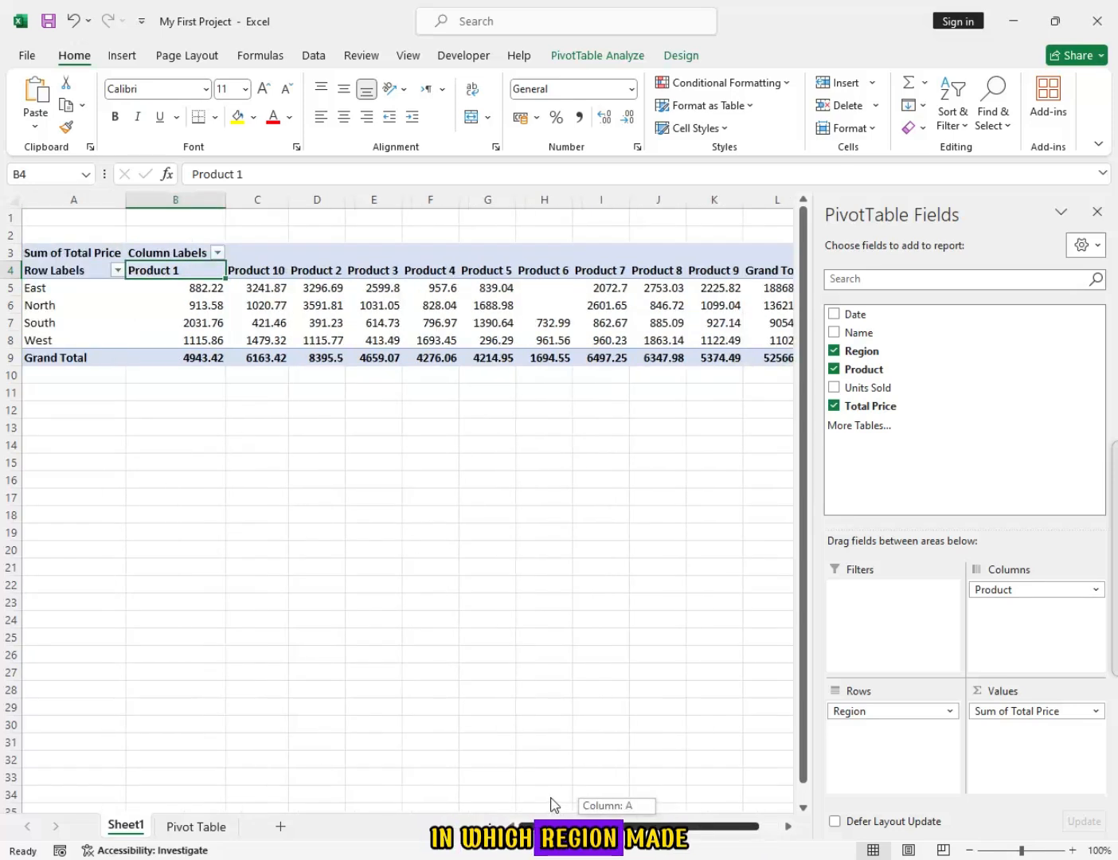
left_click(165, 310)
left_click(174, 339)
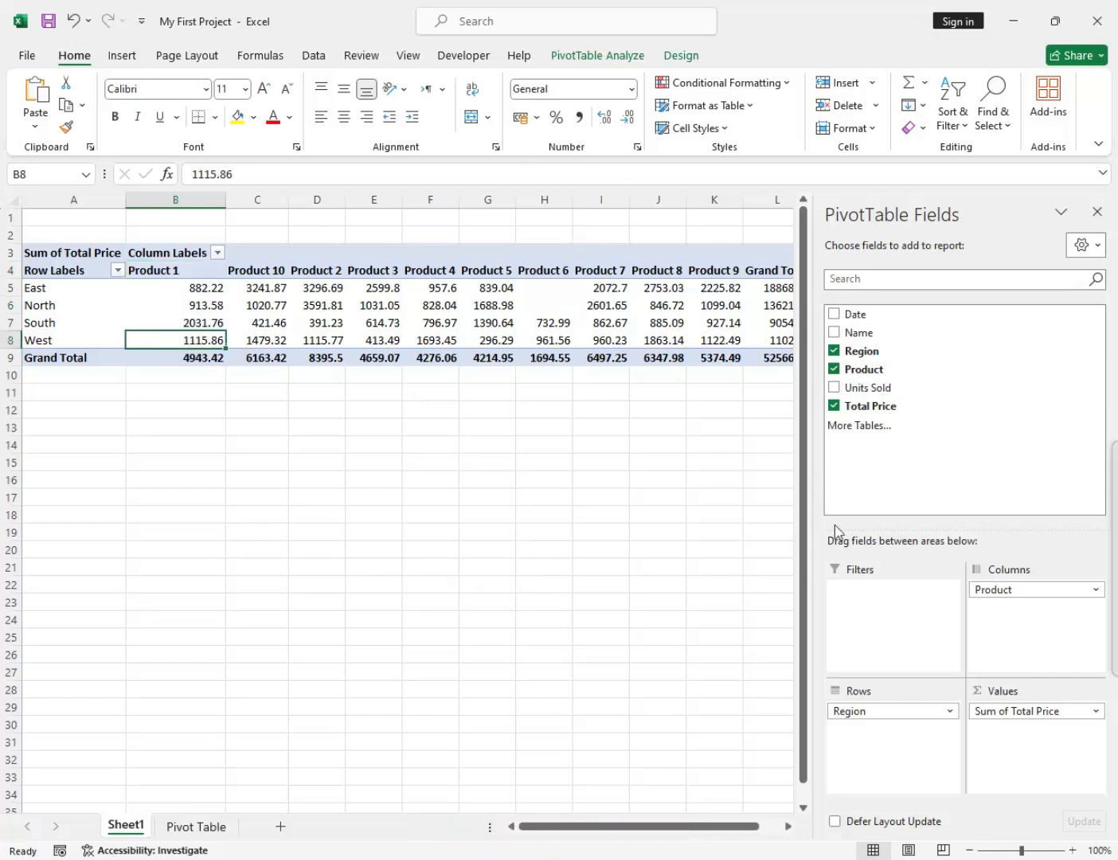
- Replace Total Price with the sum of Units Sold as the pivot table's value and review the unit figures
mouse_move(993, 719)
left_mouse_down()
mouse_move(935, 659)
mouse_move(869, 391)
mouse_move(978, 728)
mouse_move(987, 709)
left_mouse_up()
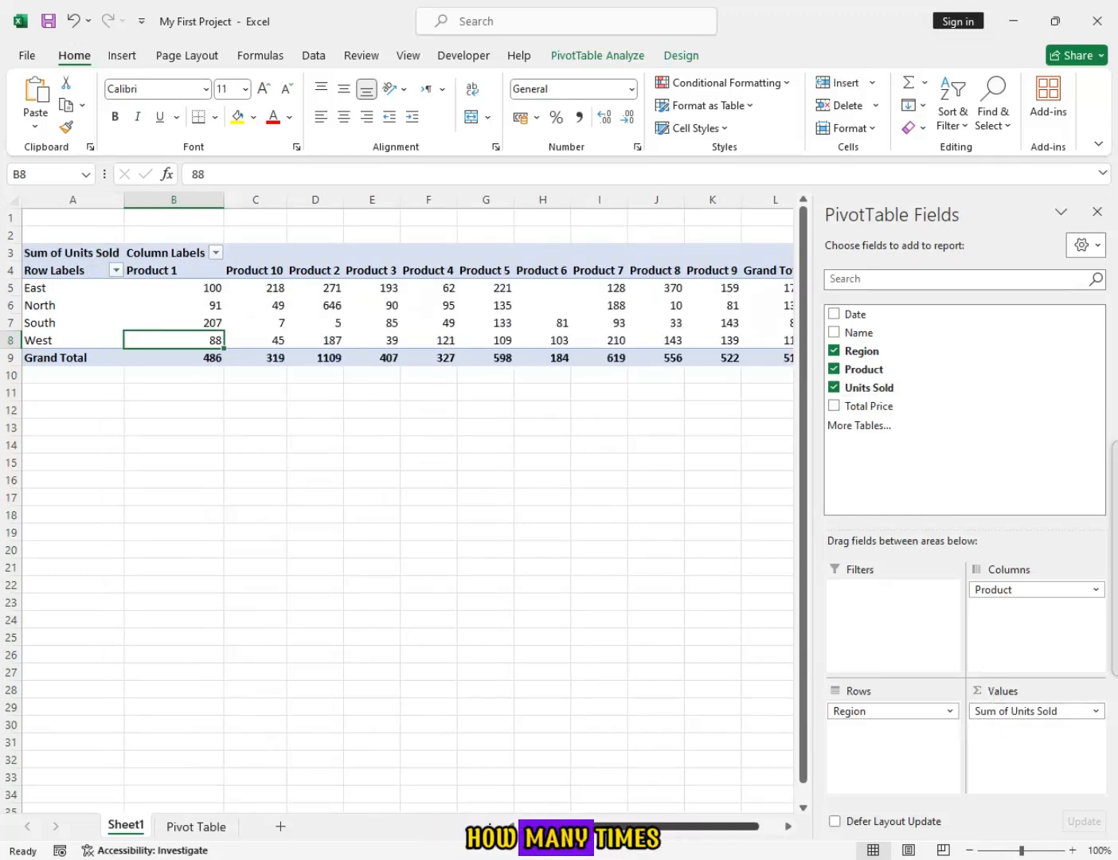
left_click_drag(192, 290, 635, 329)
left_click(281, 334)
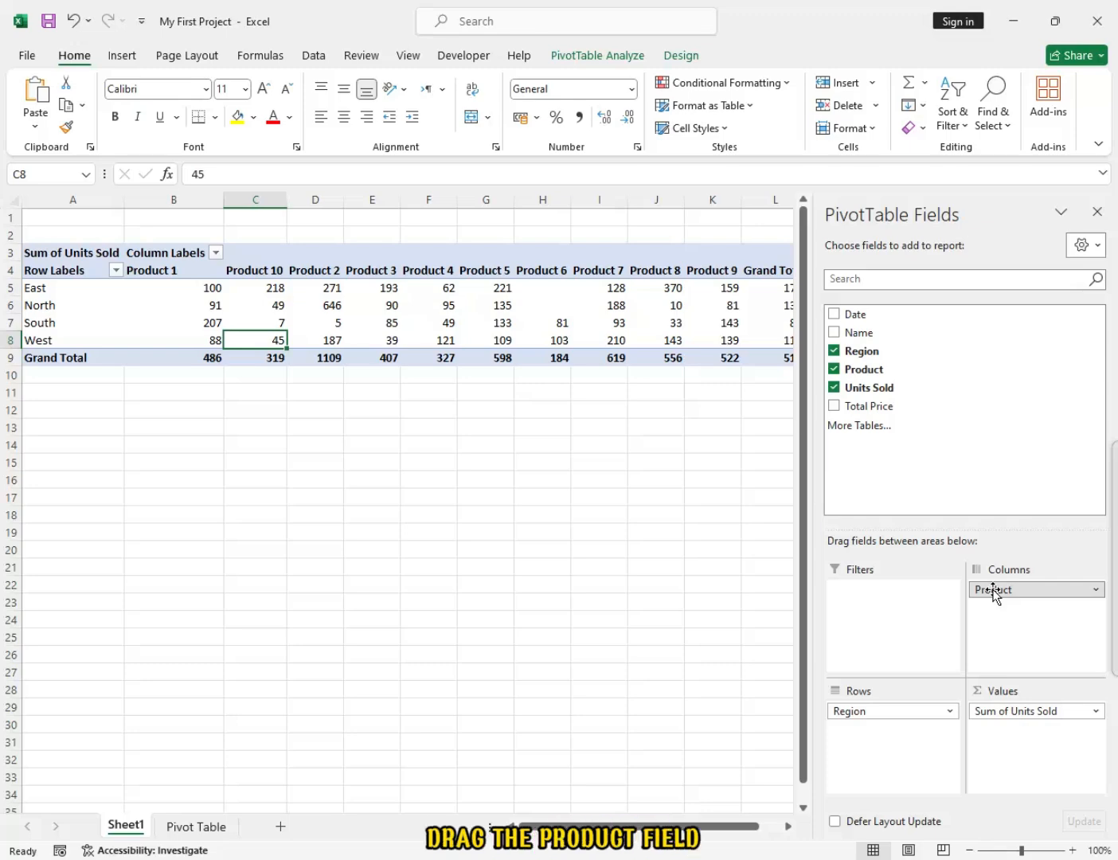
- Swap the pivot table's layout so Product forms the rows and Region the columns, and widen columns B to F equally
left_click_drag(993, 590, 1025, 617)
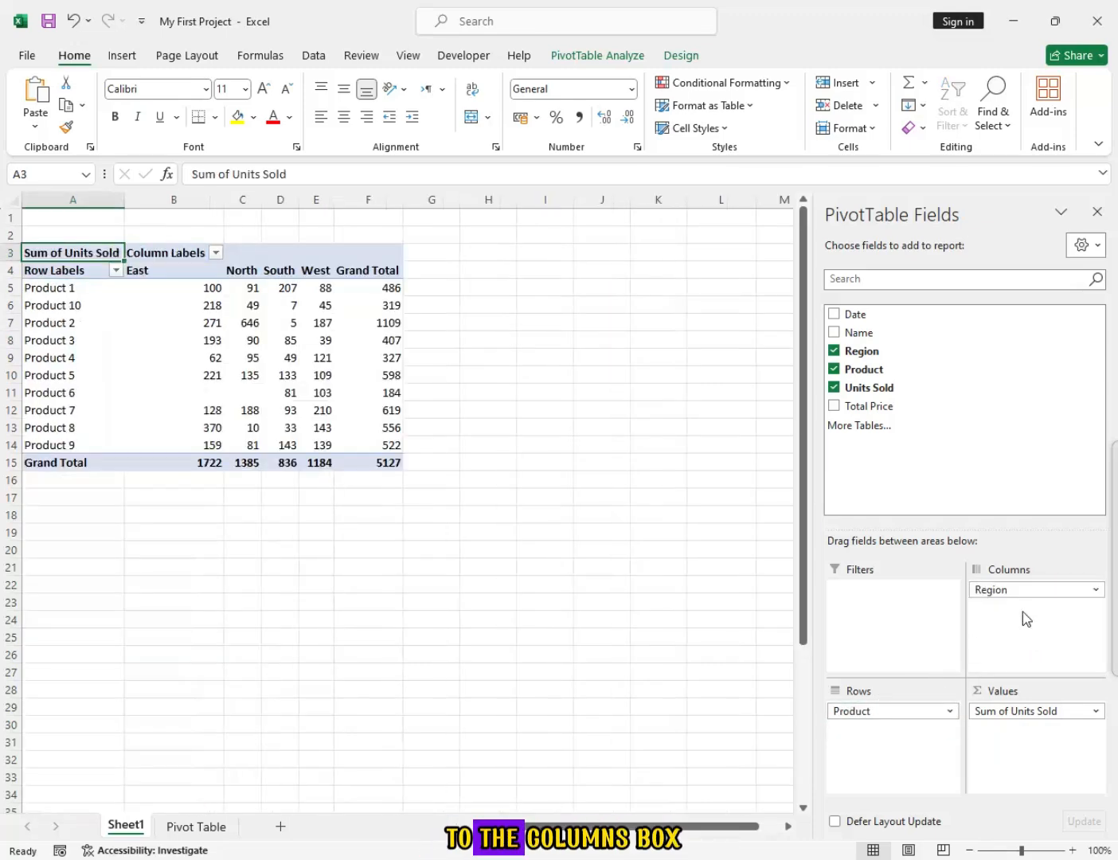
left_click_drag(175, 199, 578, 199)
left_click(442, 464)
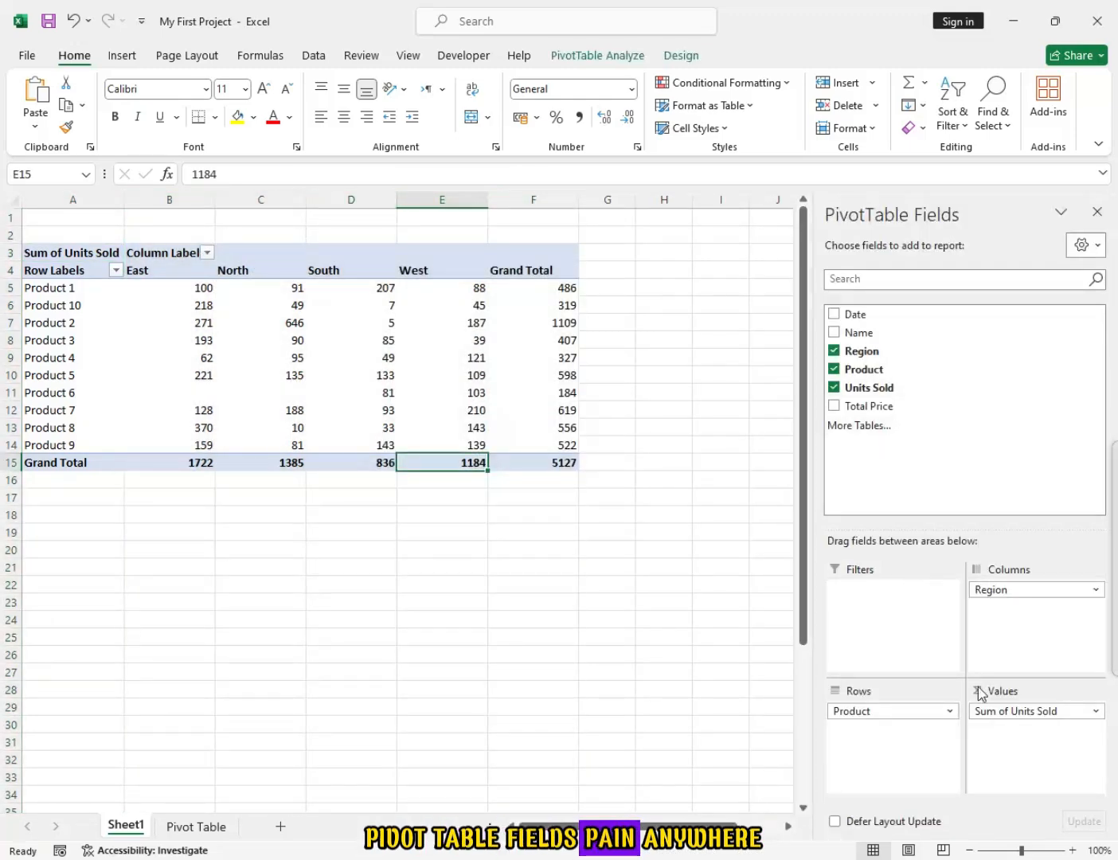
- Float the PivotTable Fields pane over the worksheet, enlarge it vertically, and dock it back in its default place
left_click_drag(961, 213, 202, 223)
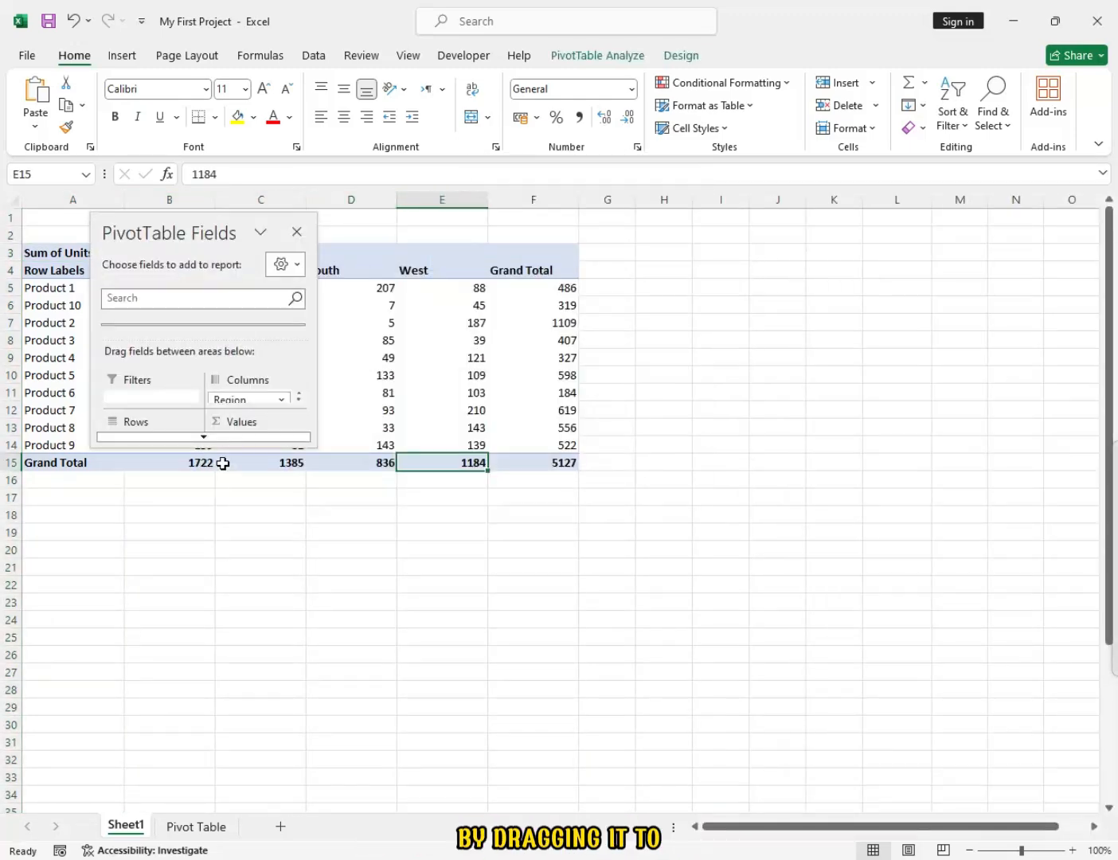
left_click_drag(223, 446, 191, 771)
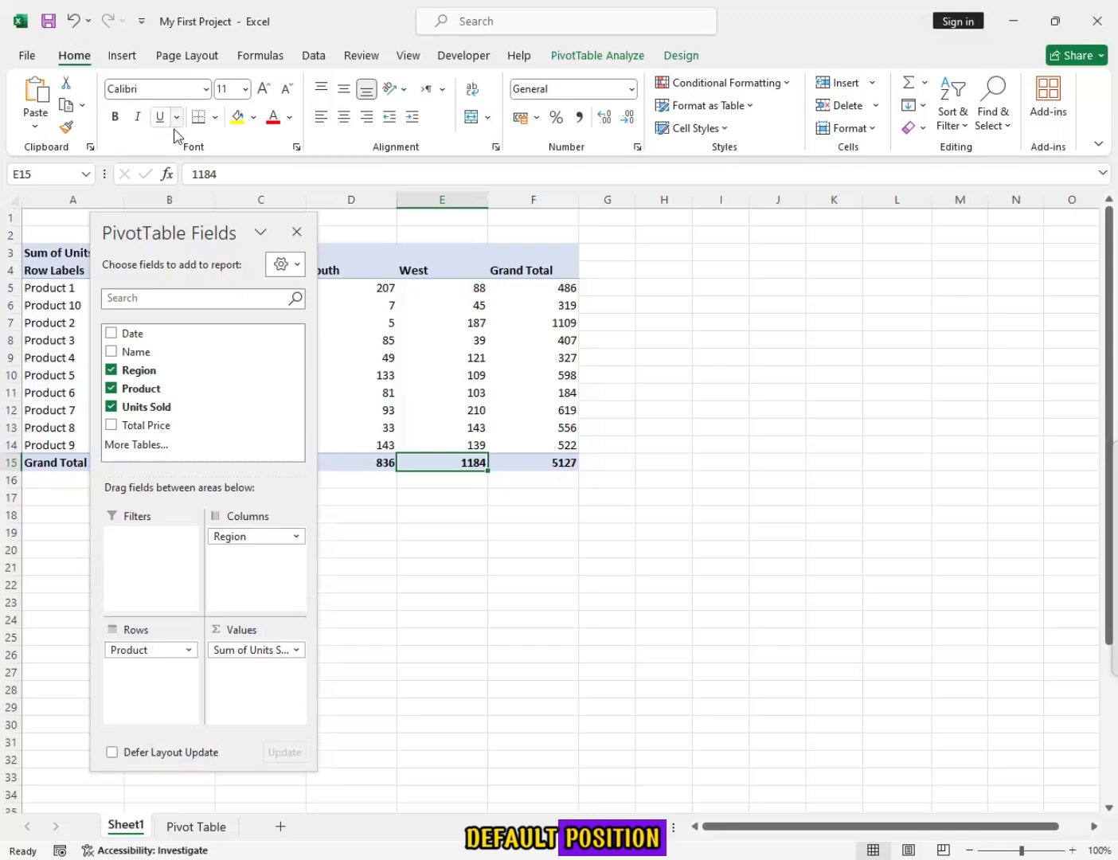
left_click_drag(220, 231, 338, 205)
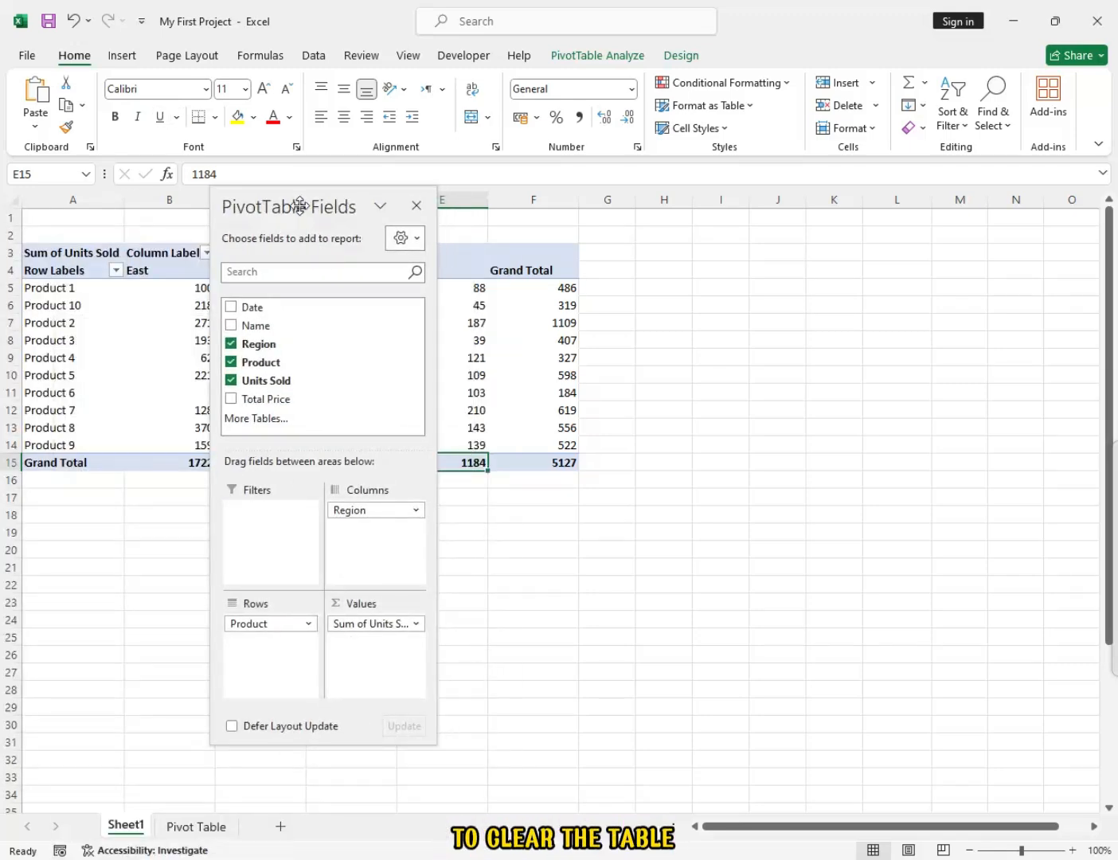
double_click(300, 205)
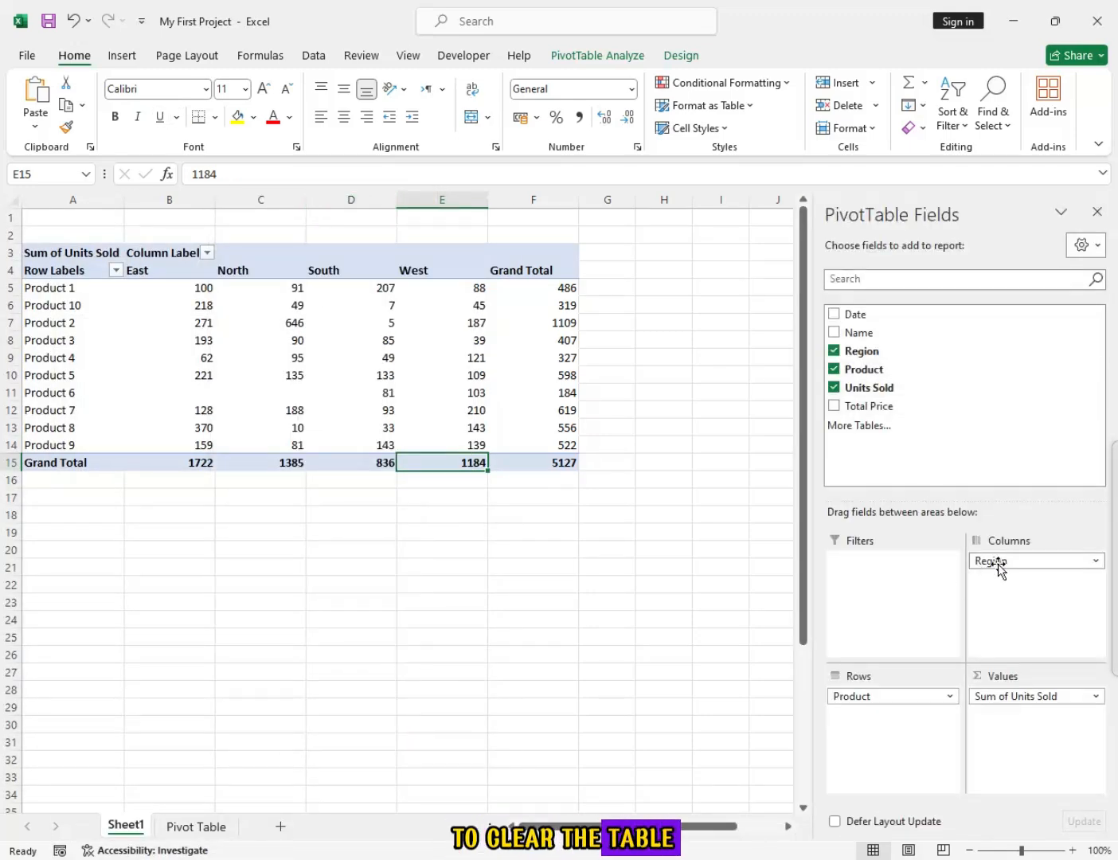
- Clear the pivot table by removing Units Sold from the values, Region from the columns and Product from the rows
left_click_drag(1009, 701, 979, 468)
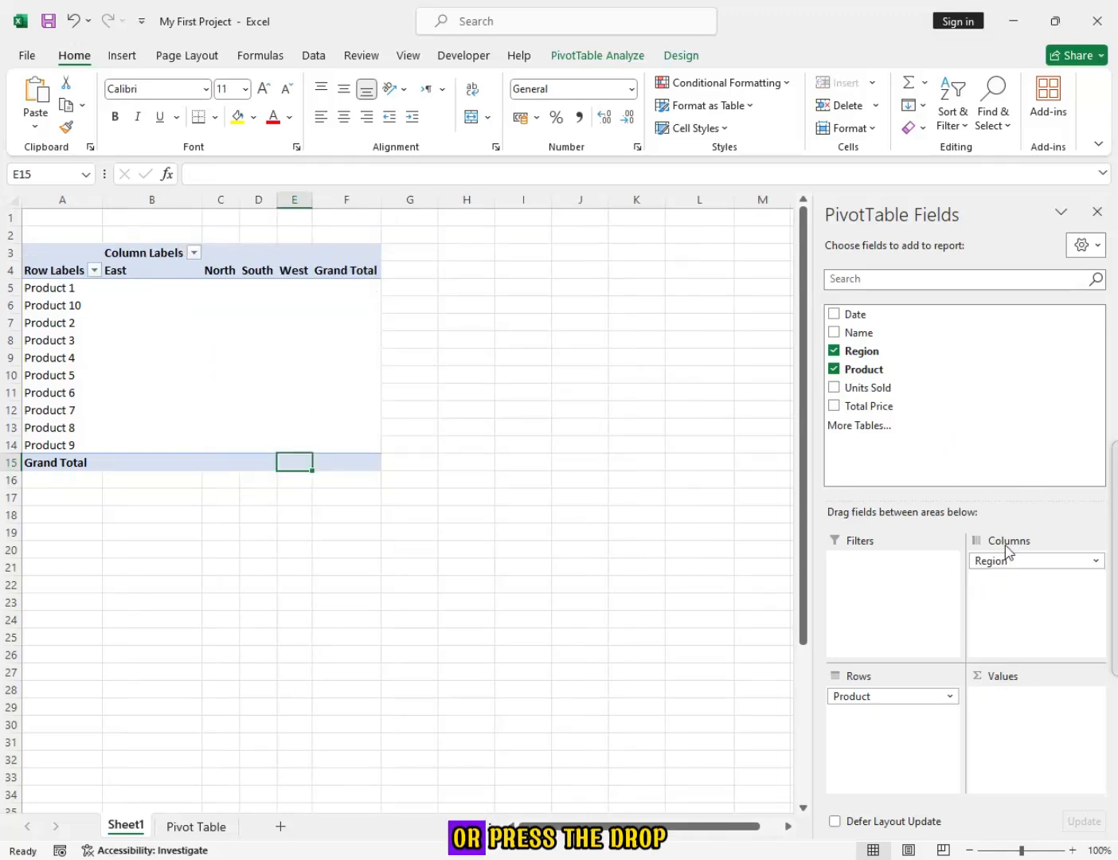
left_click_drag(1012, 563, 939, 374)
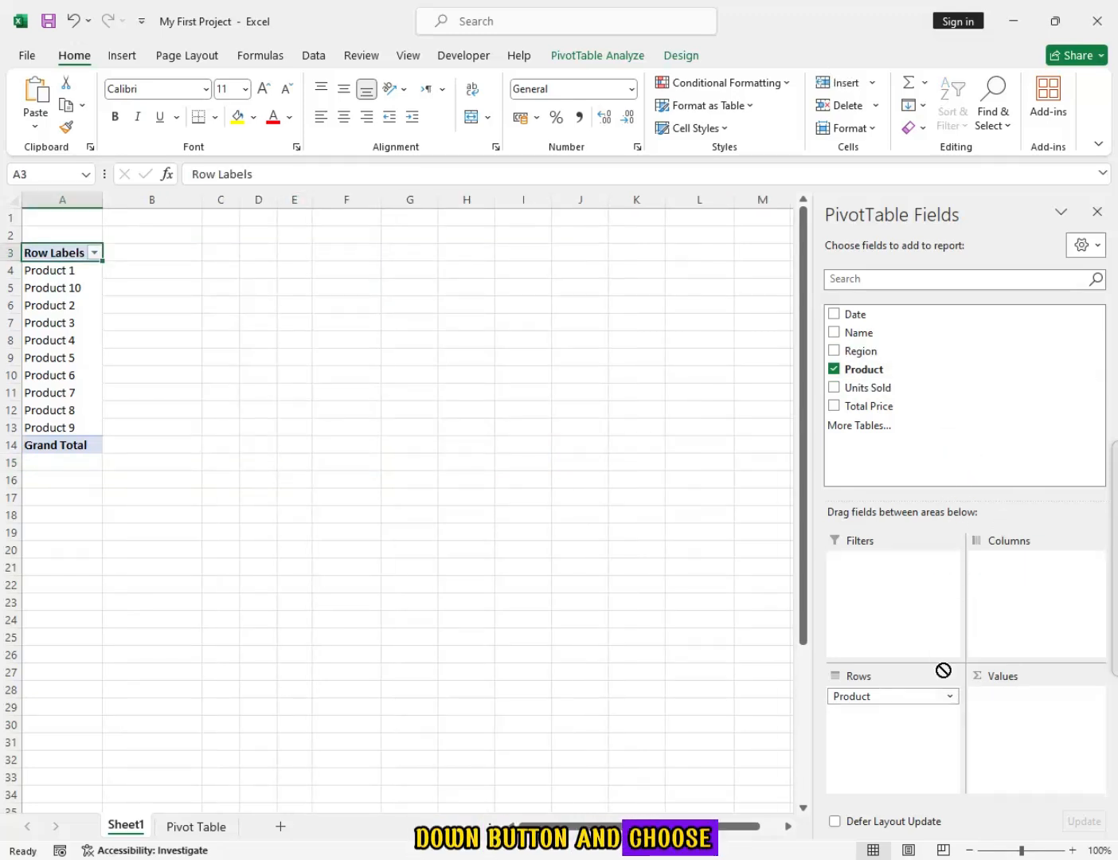
left_click(948, 698)
left_click(906, 658)
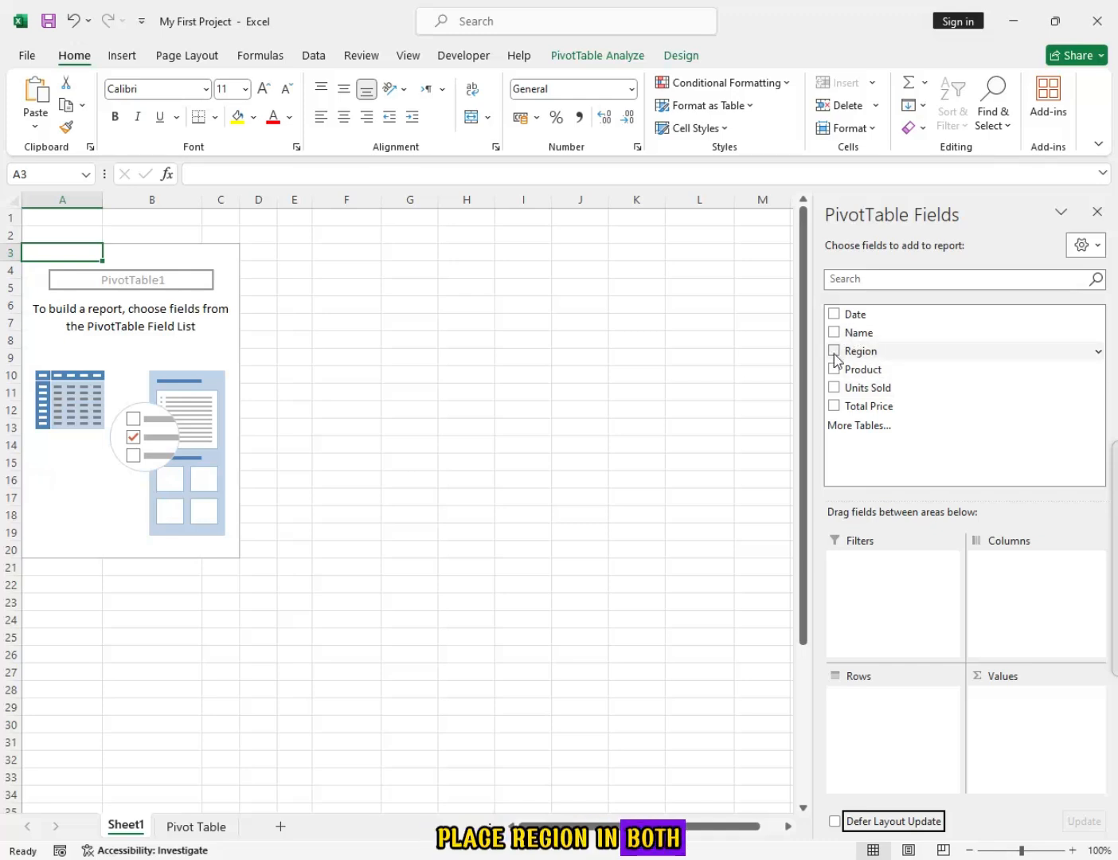
- Count the records per region by using Region as both the row field and the value field, and check the counts
left_click_drag(836, 351, 867, 701)
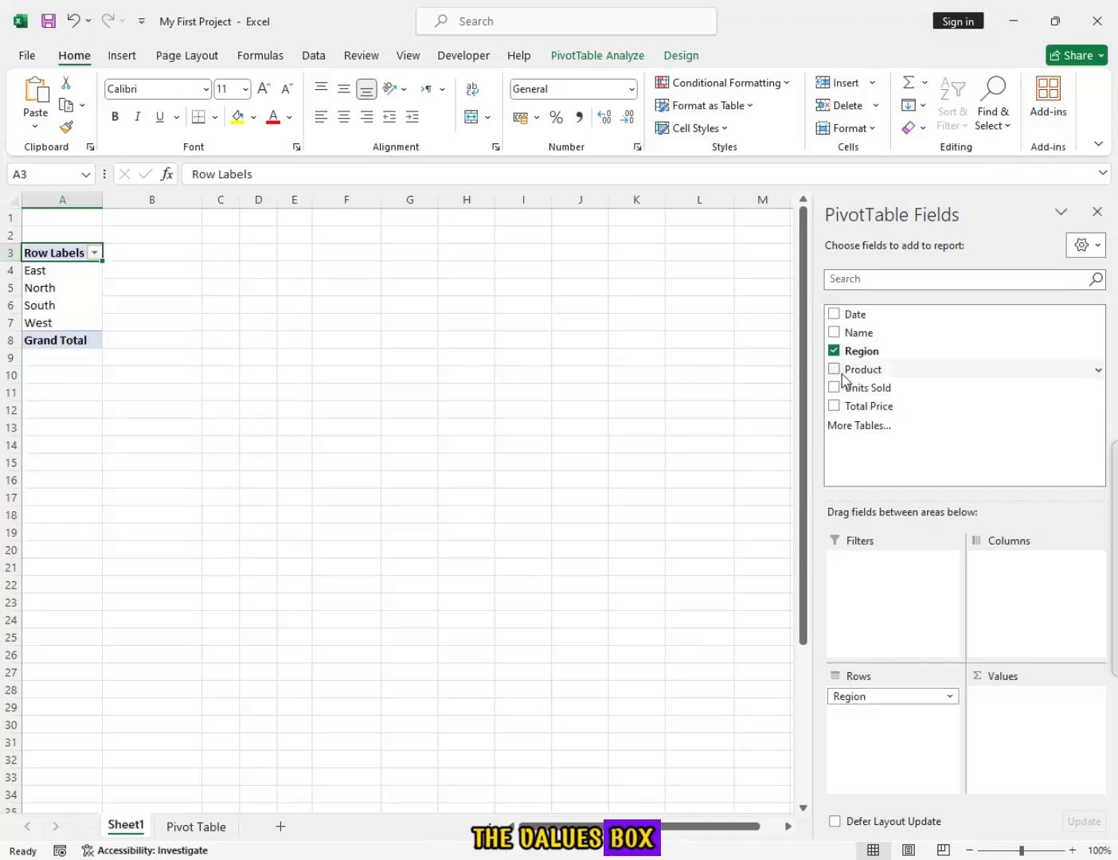
left_click_drag(861, 354, 1001, 718)
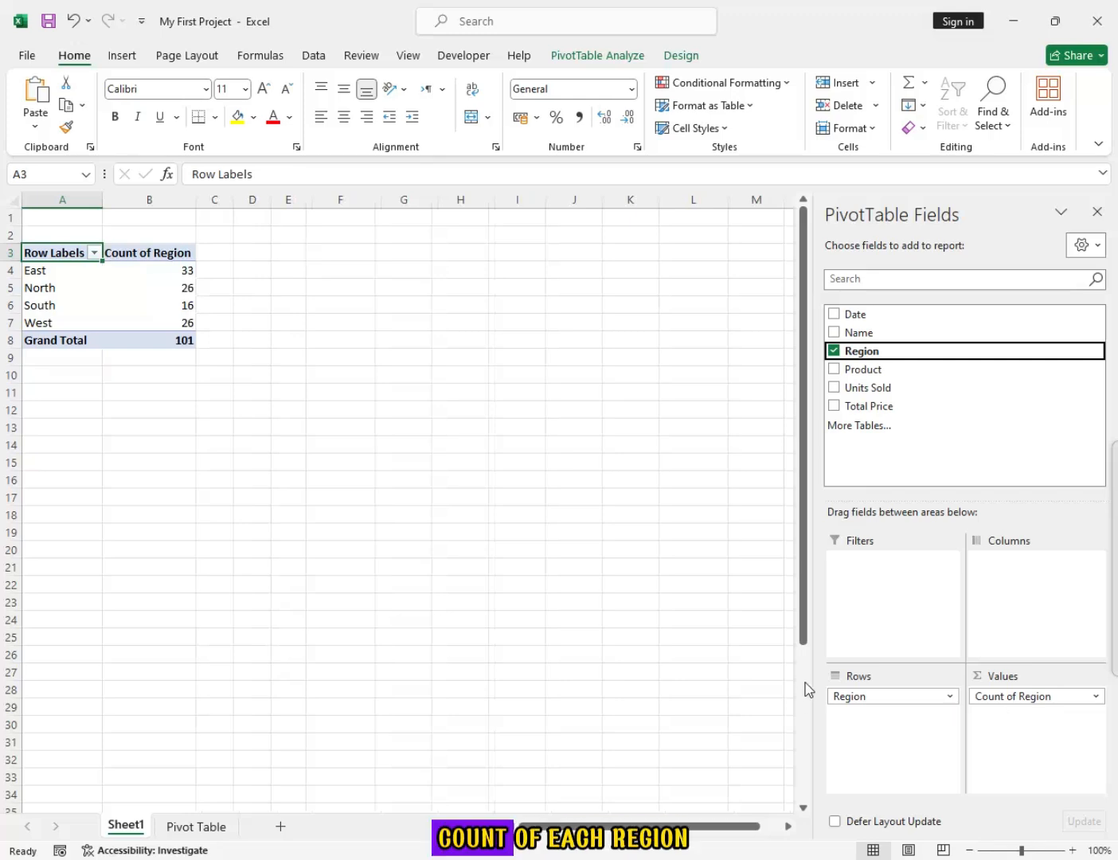
left_click(1008, 699)
left_click(1006, 720)
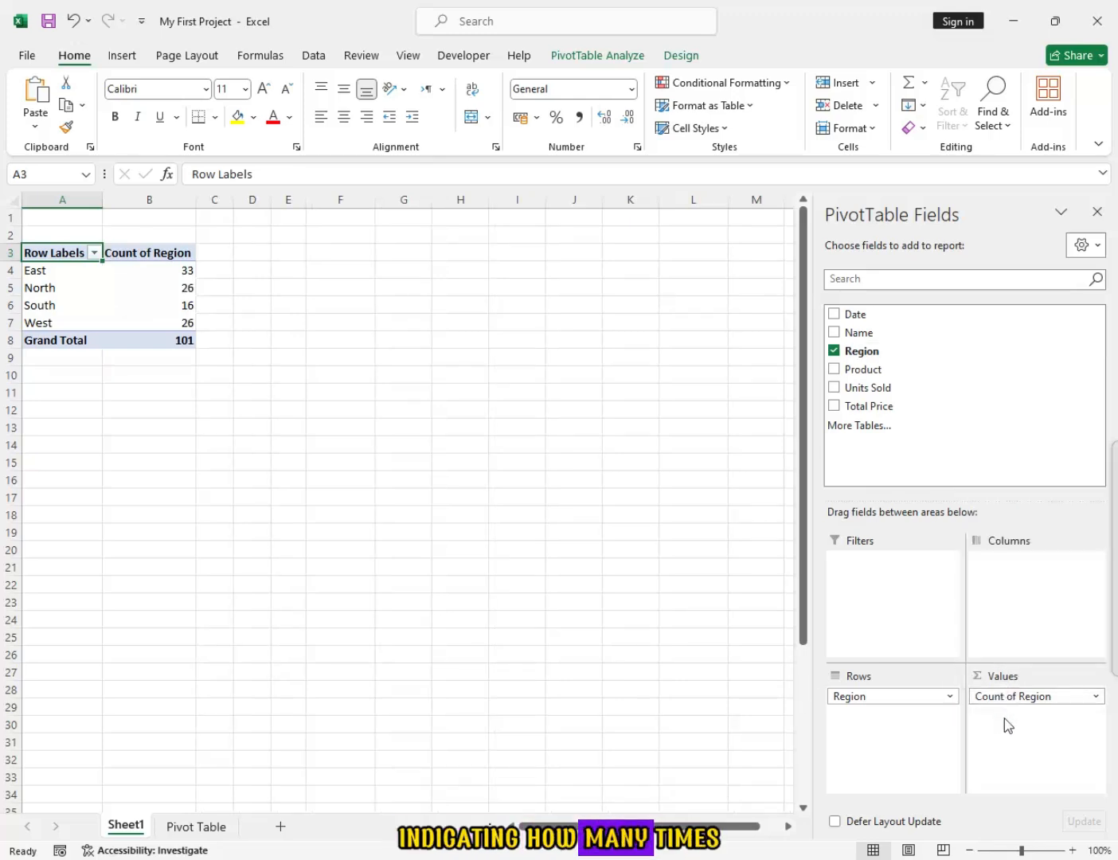
left_click(1002, 700)
left_click(114, 270)
left_click(168, 289)
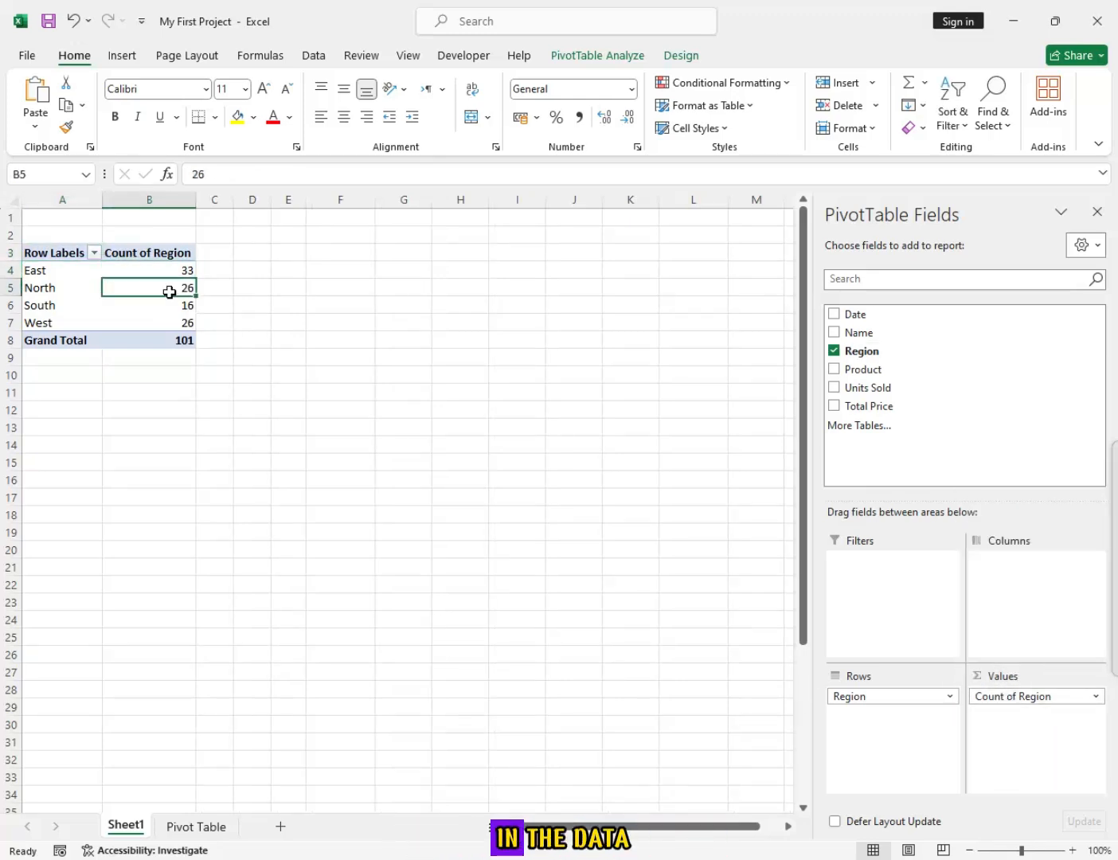
- Show the detail records behind the North region's count on a new sheet and autofit the Date column
left_click(166, 306)
left_click(163, 323)
left_click(145, 283)
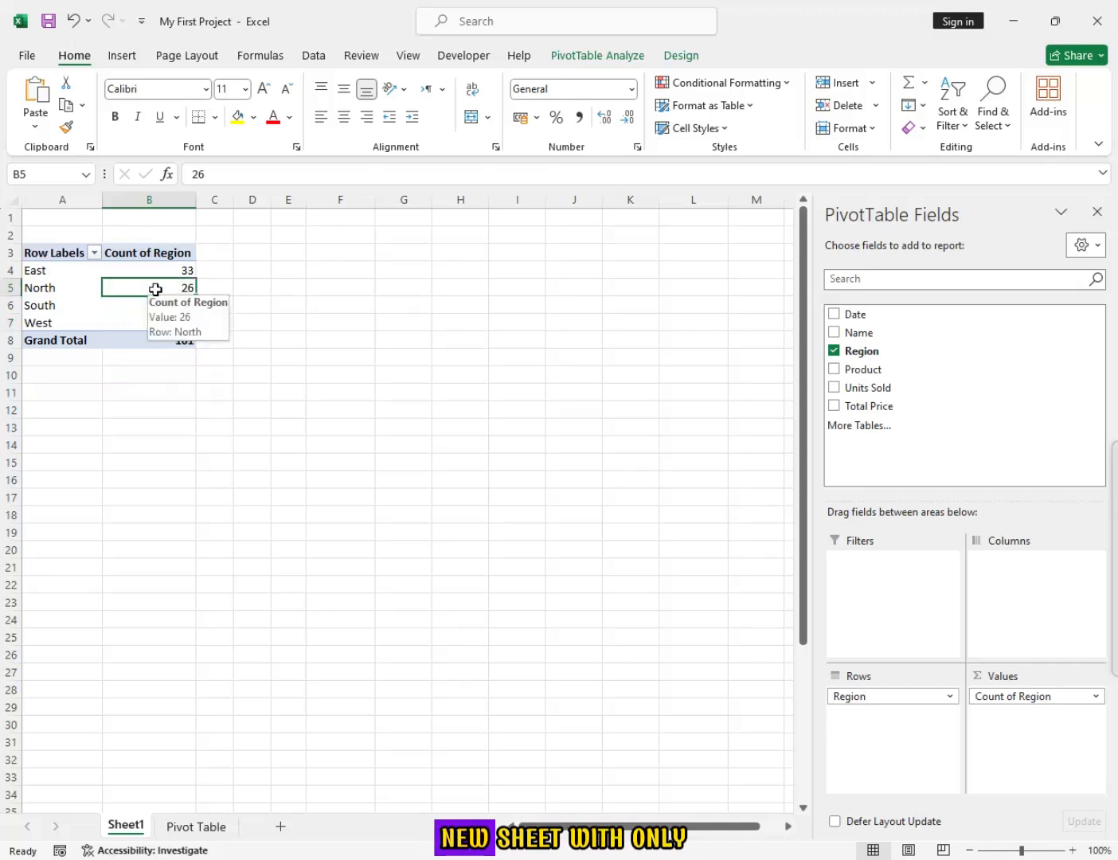
double_click(138, 285)
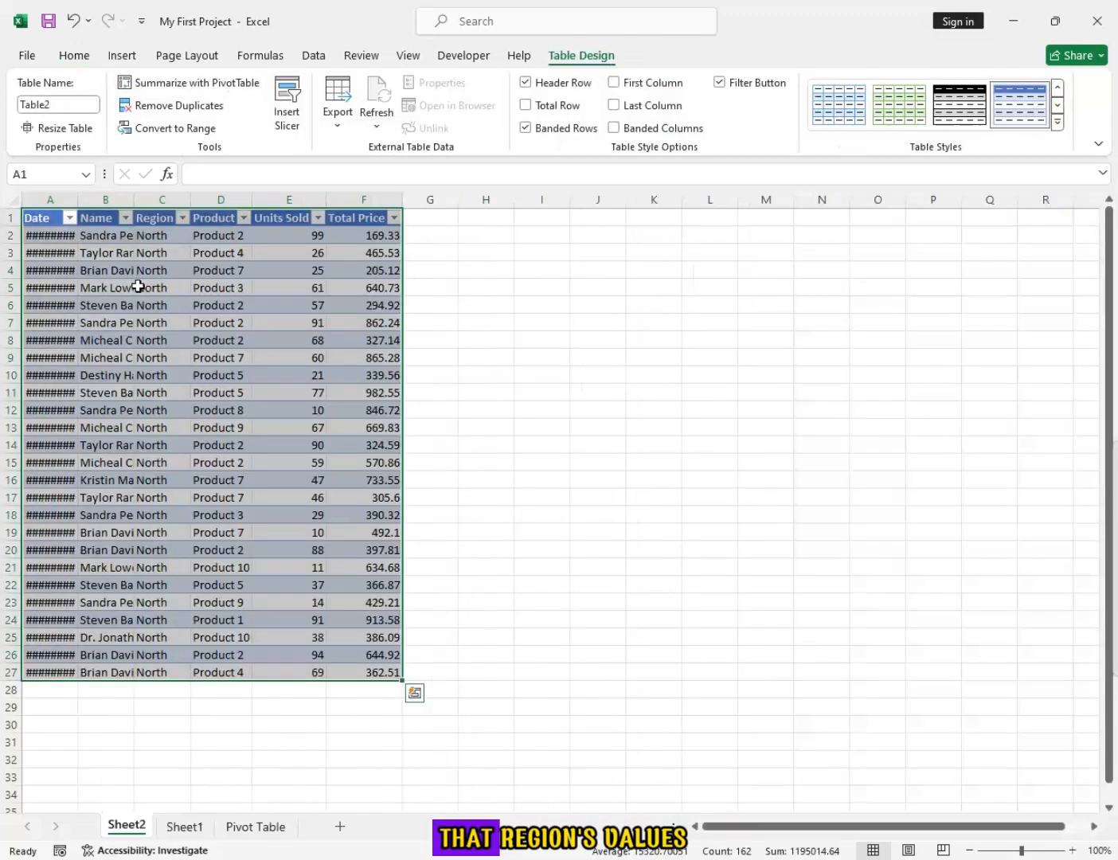
double_click(77, 200)
- Check the number of Product entries in the North detail table and add a total row with Count for the Product column
left_click_drag(231, 235, 227, 670)
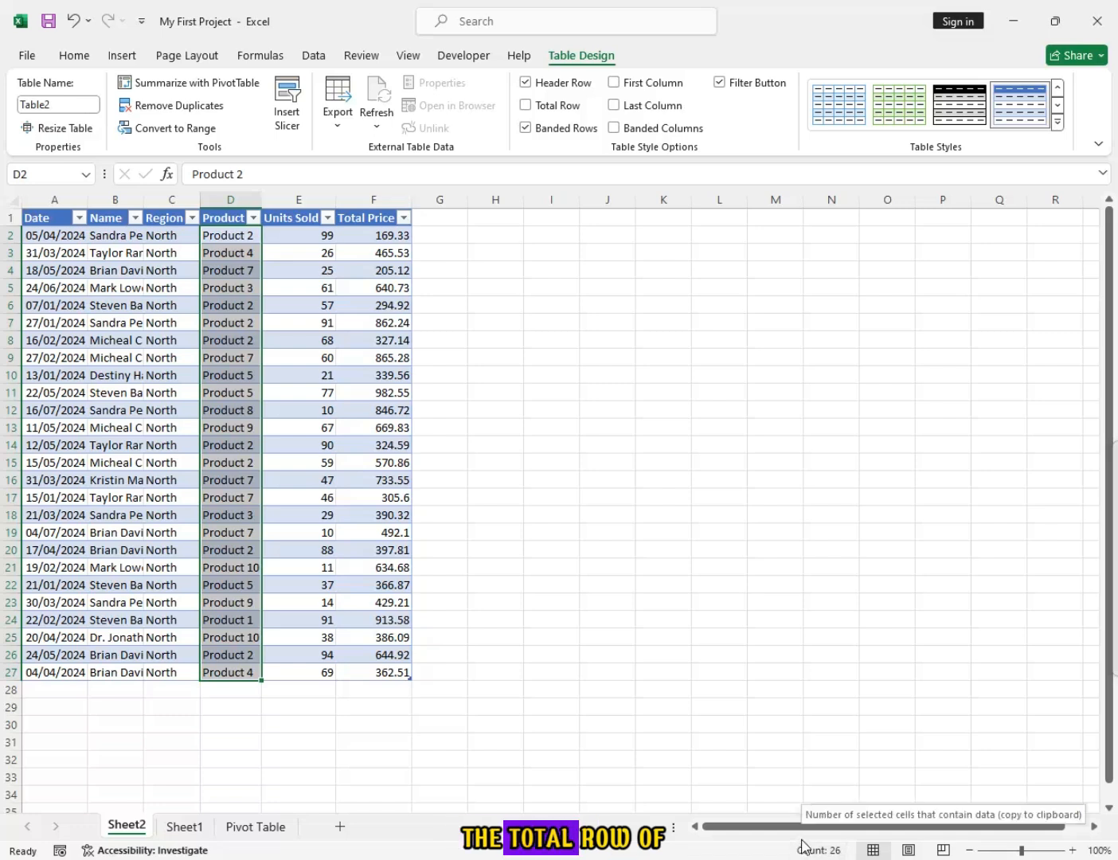
left_click(311, 391)
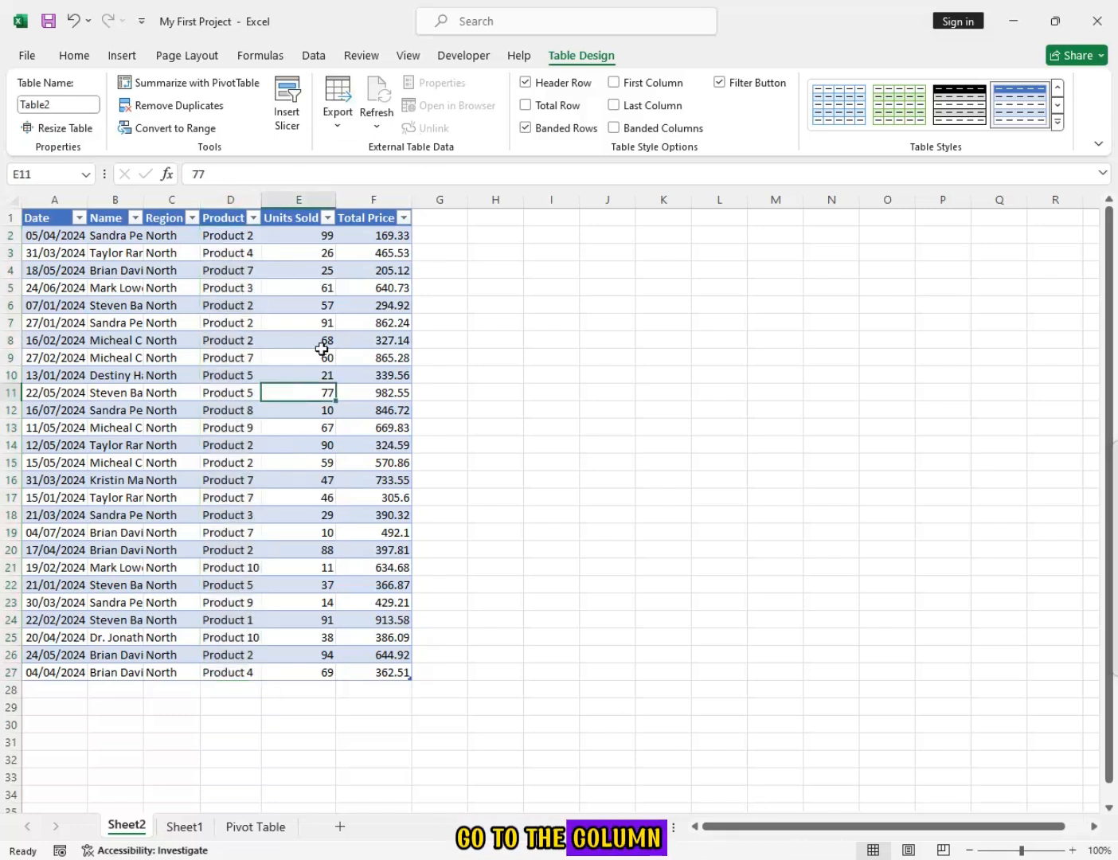
left_click(551, 106)
left_click(249, 688)
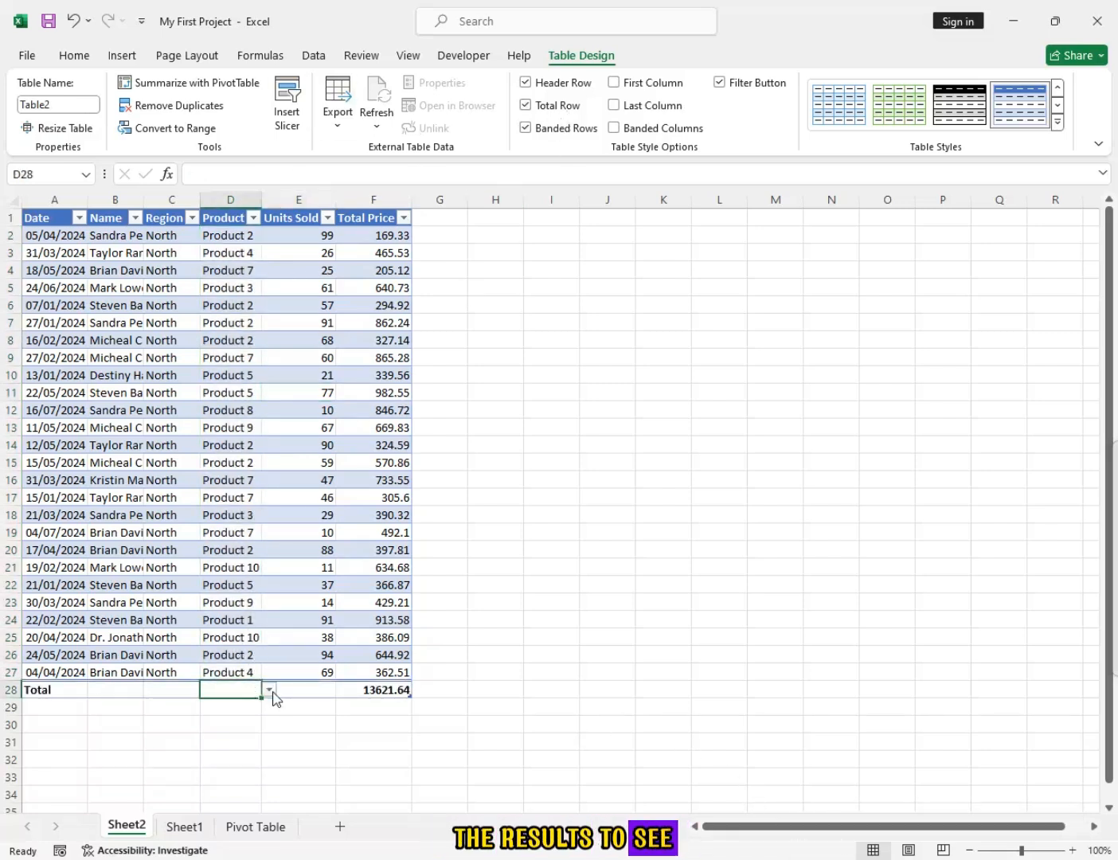
left_click(271, 691)
left_click(230, 728)
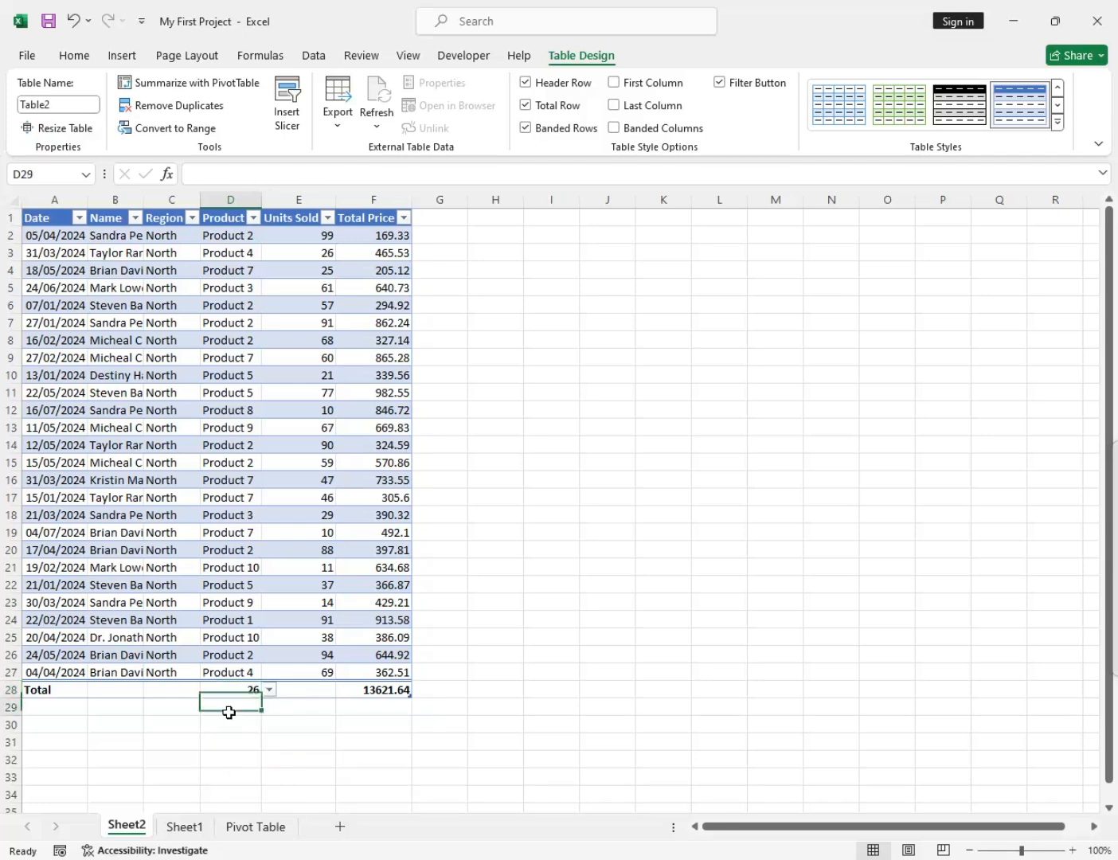
- Compare the detail table's count with the pivot table on Sheet1, and delete the detail sheet Sheet2
left_click(185, 826)
left_click(41, 322)
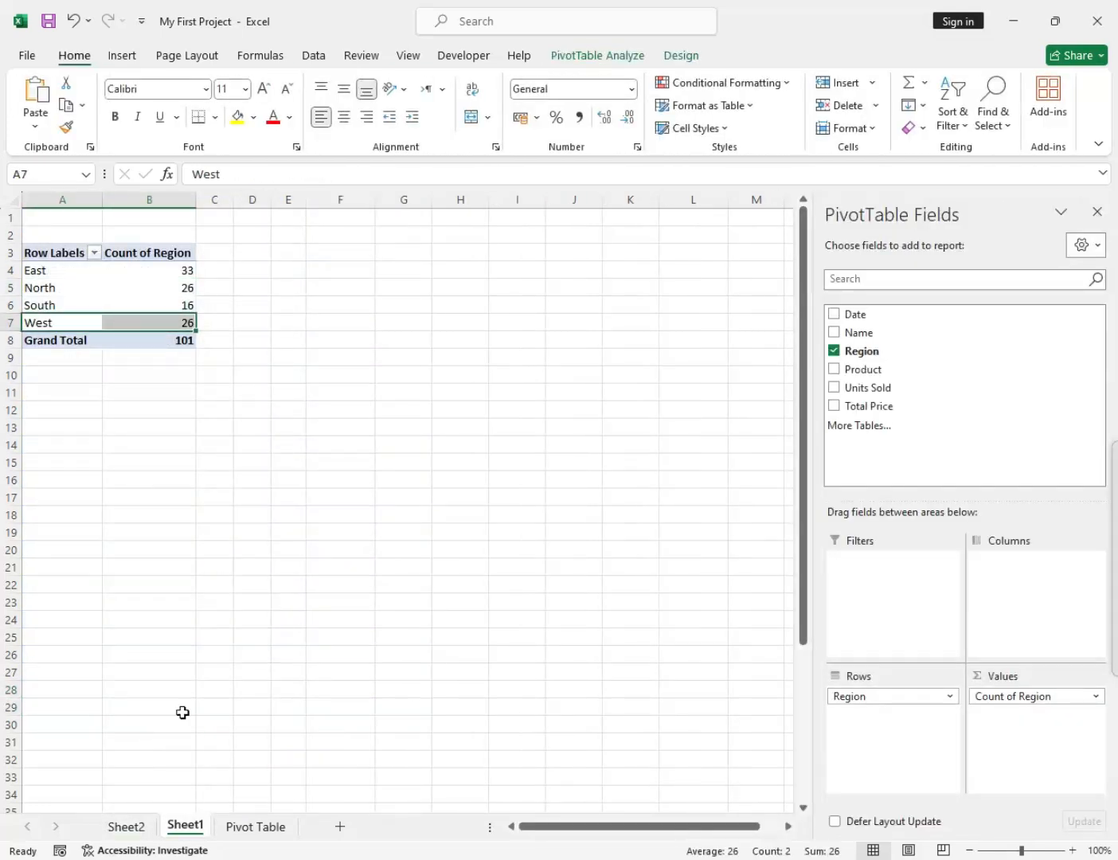
left_click(127, 826)
right_click(144, 828)
left_click(187, 606)
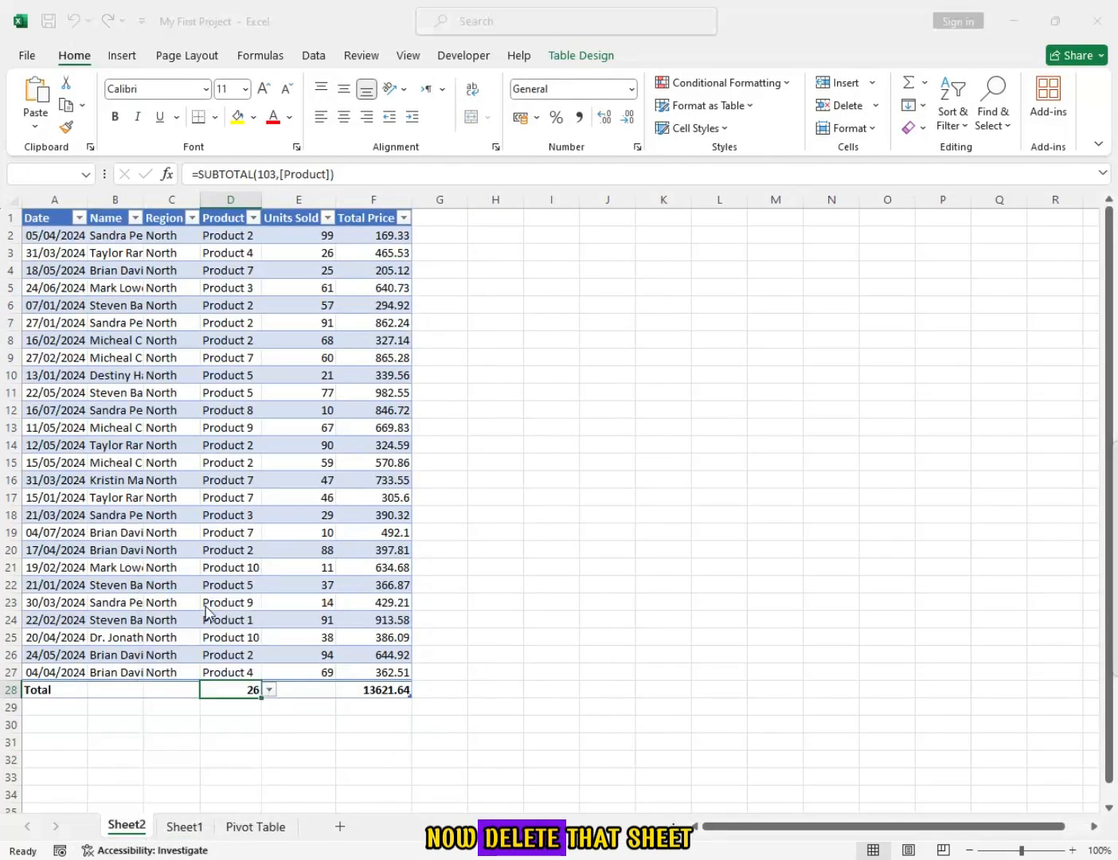
left_click(528, 492)
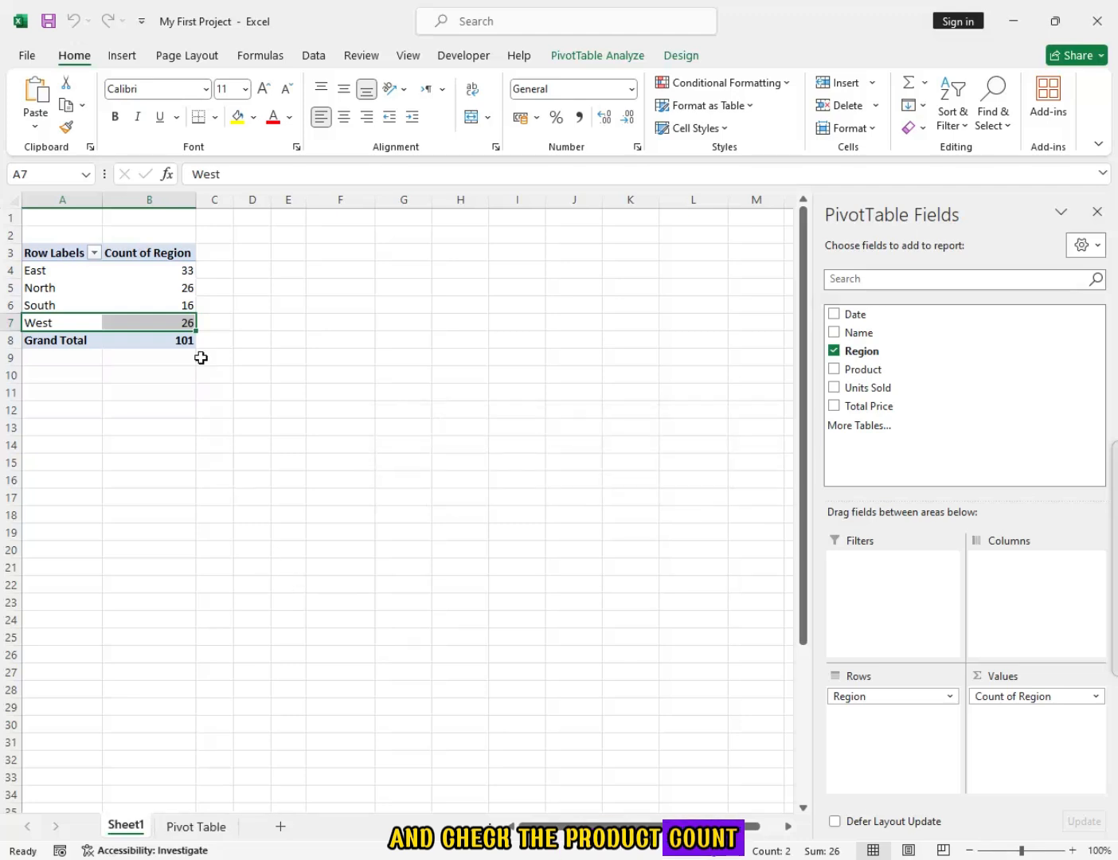
- Clear the pivot table by removing Region from both the rows and the values
left_click(194, 291)
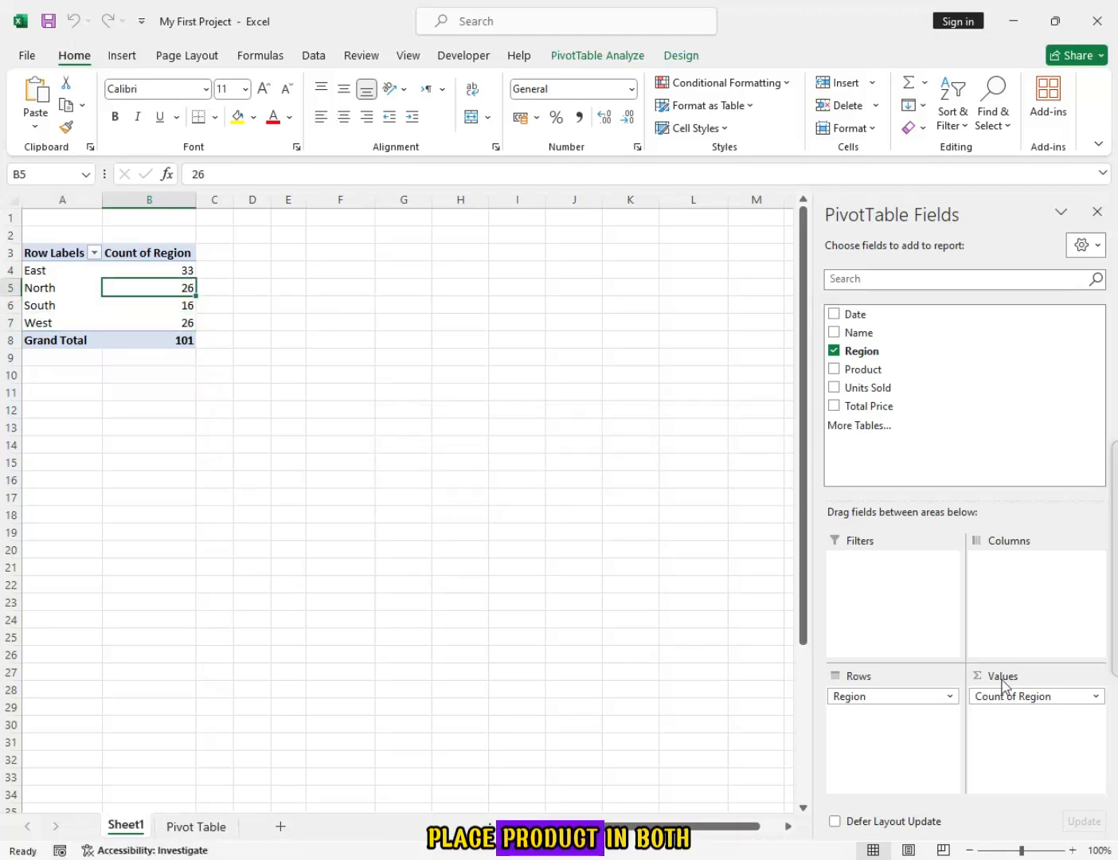
left_click_drag(911, 699, 955, 407)
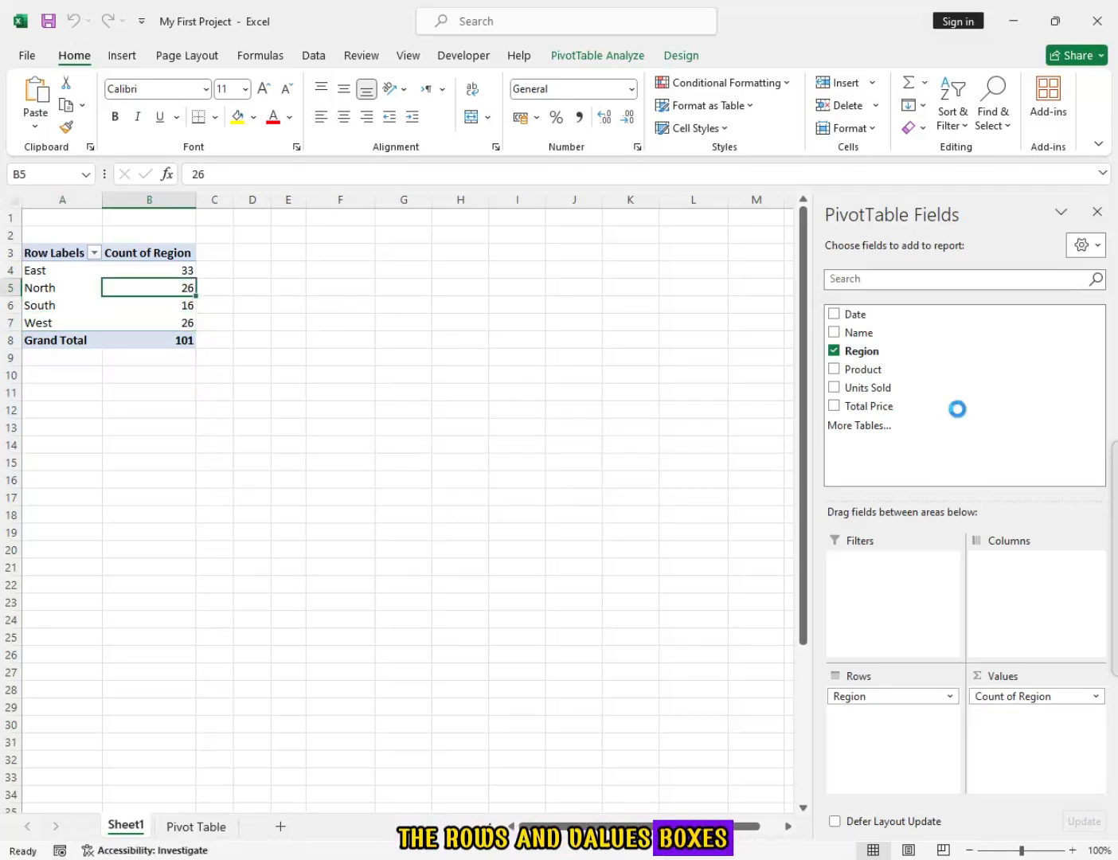
left_click_drag(996, 706, 968, 437)
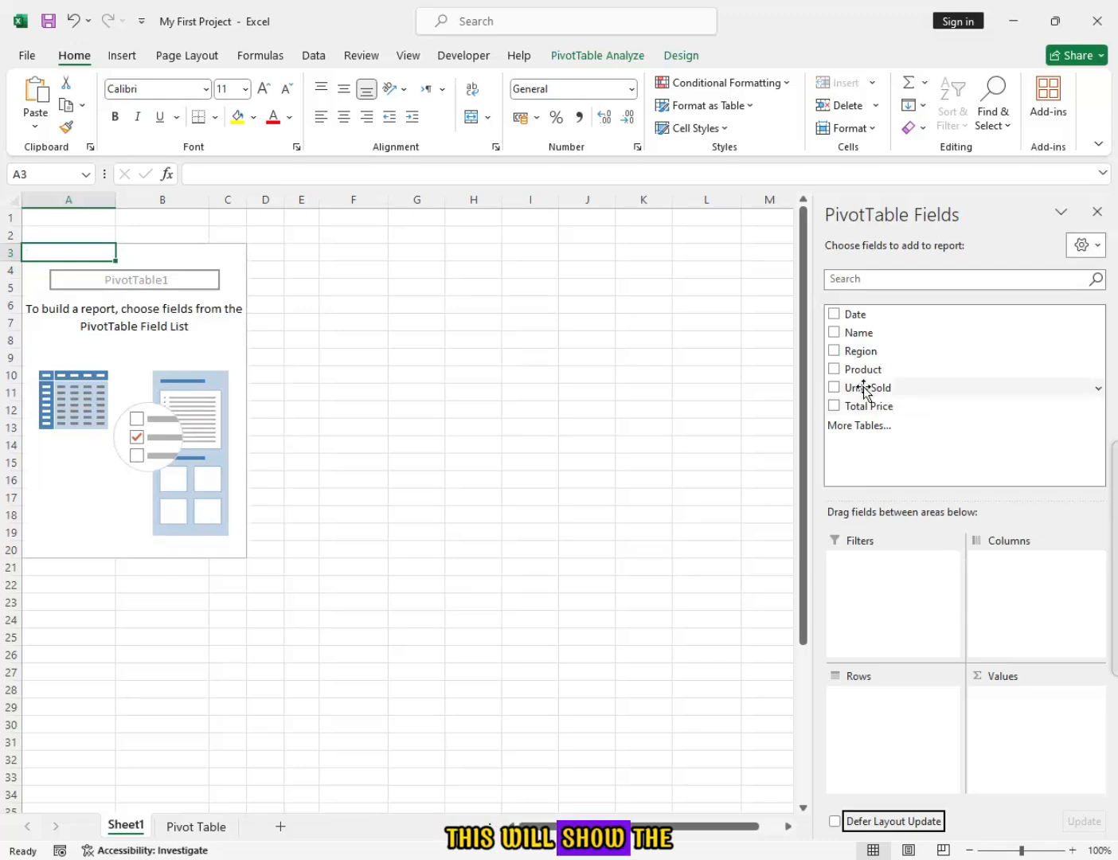
- Count the records per product by using Product as both the row field and the value field, and check the counts
left_click_drag(864, 368, 884, 710)
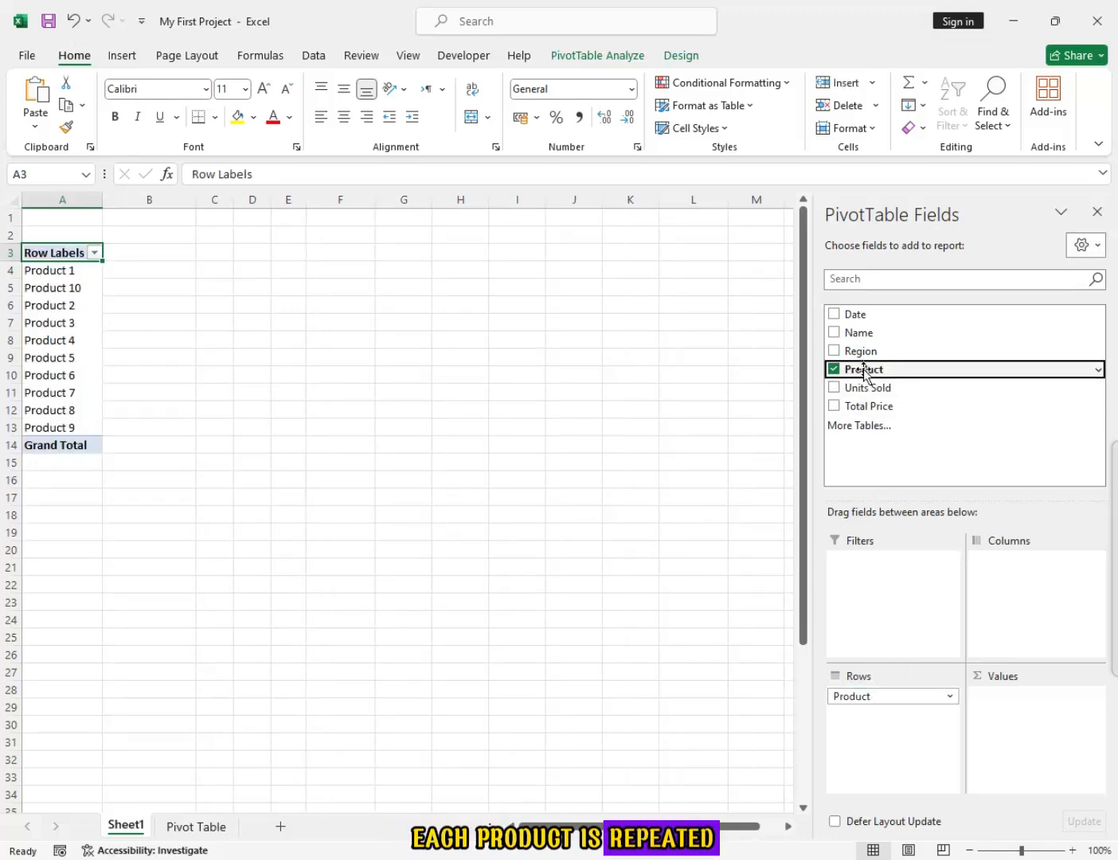
left_click_drag(850, 370, 1005, 719)
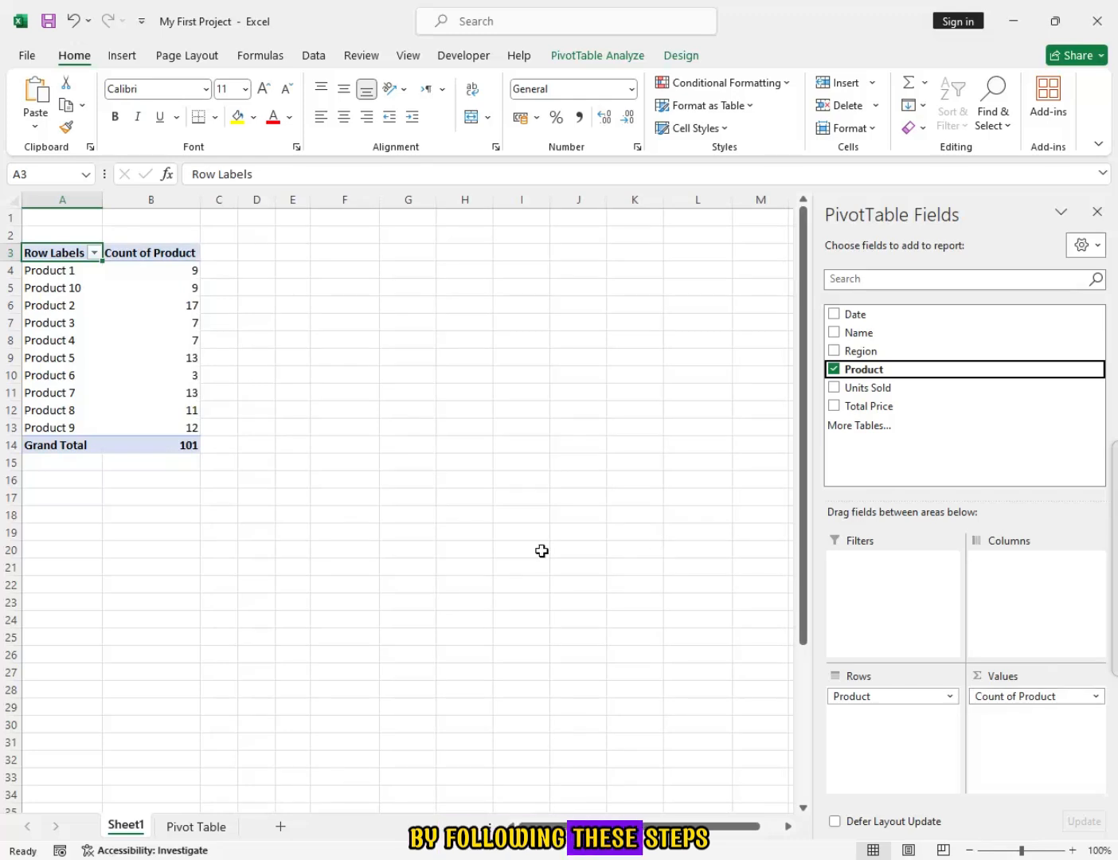
left_click(144, 301)
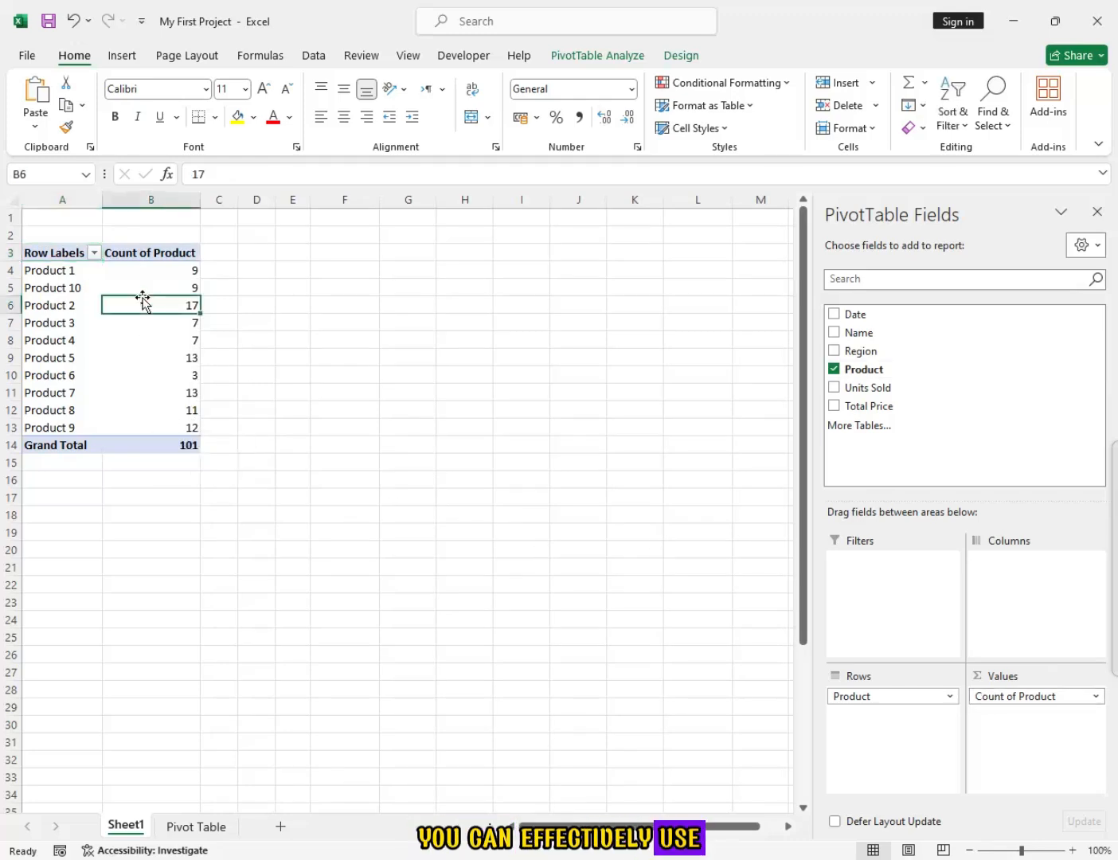
left_click(74, 263)
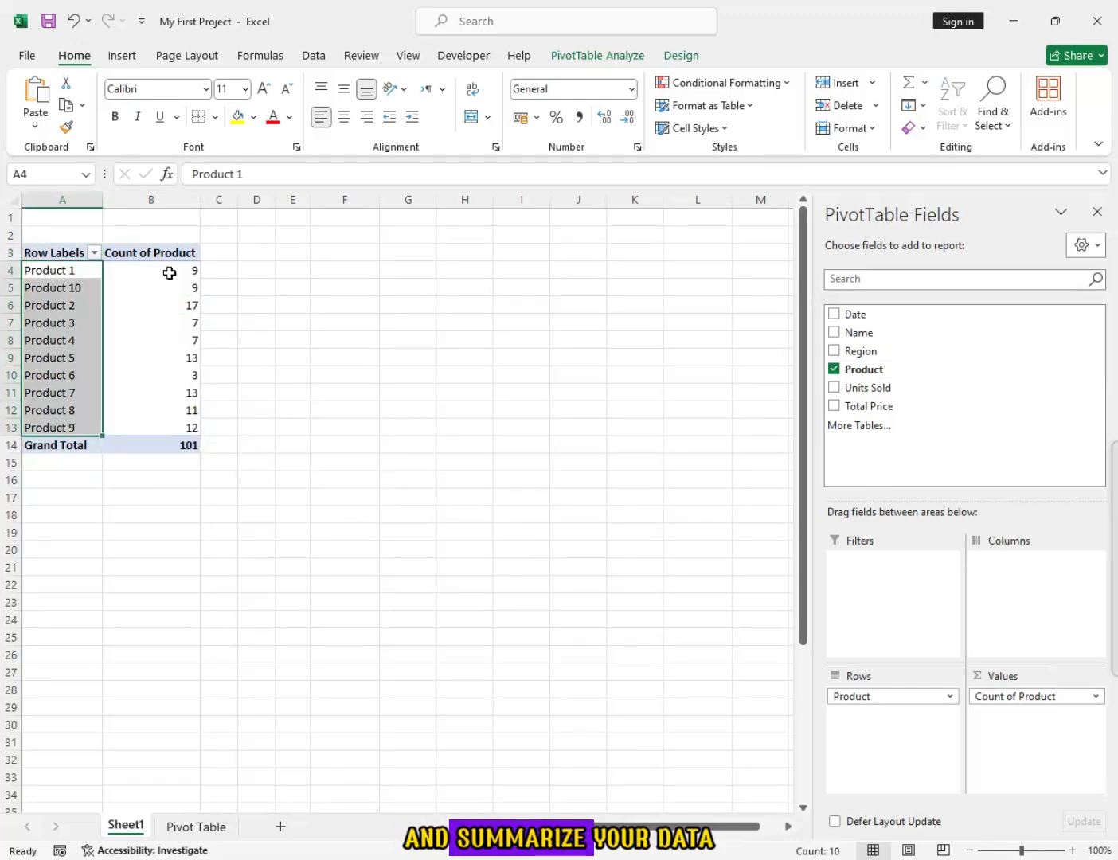